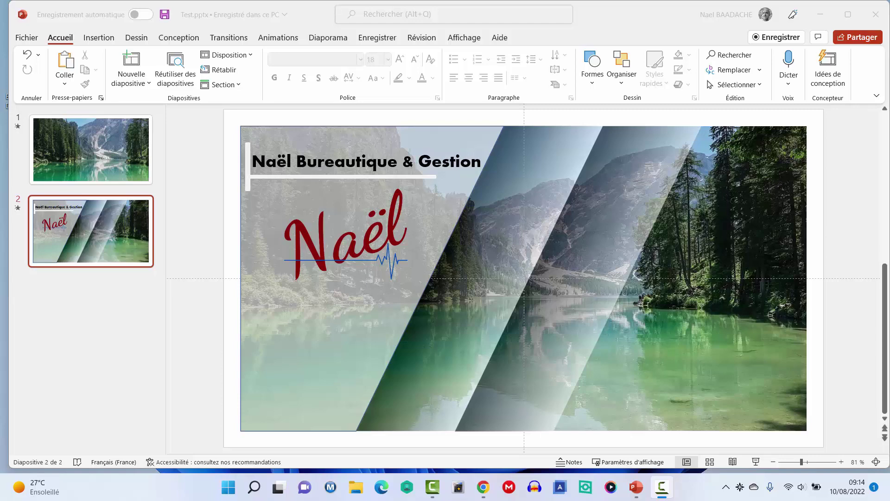
Close the browser showing the YouTube channel page and start the slideshow from slide 2.
{"action": "left_click", "coordinate": [483, 487]}
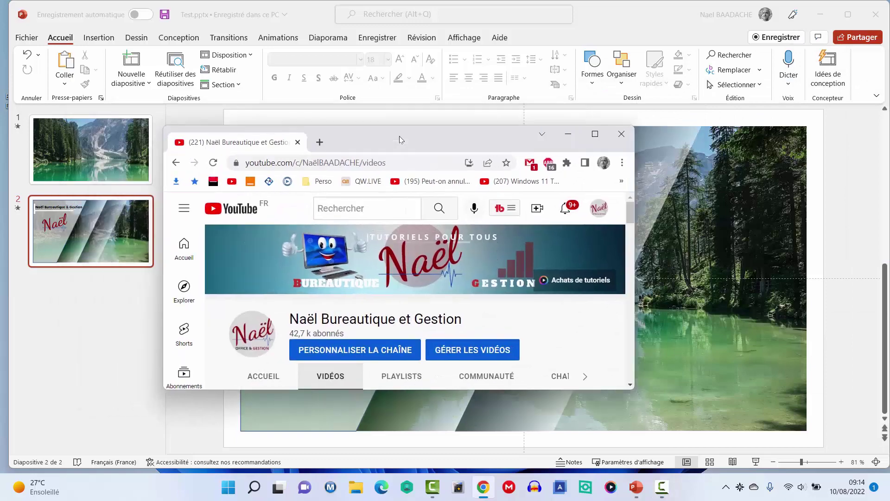
{"action": "left_click", "coordinate": [593, 136]}
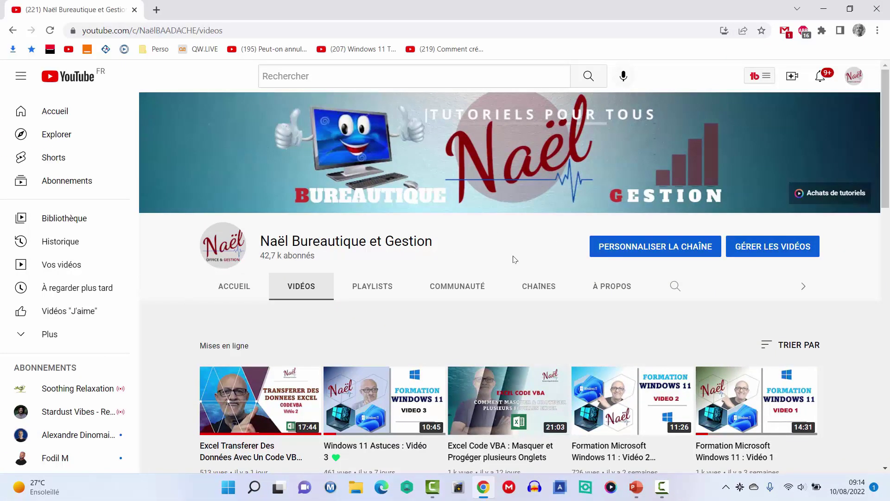
{"action": "left_click", "coordinate": [879, 11]}
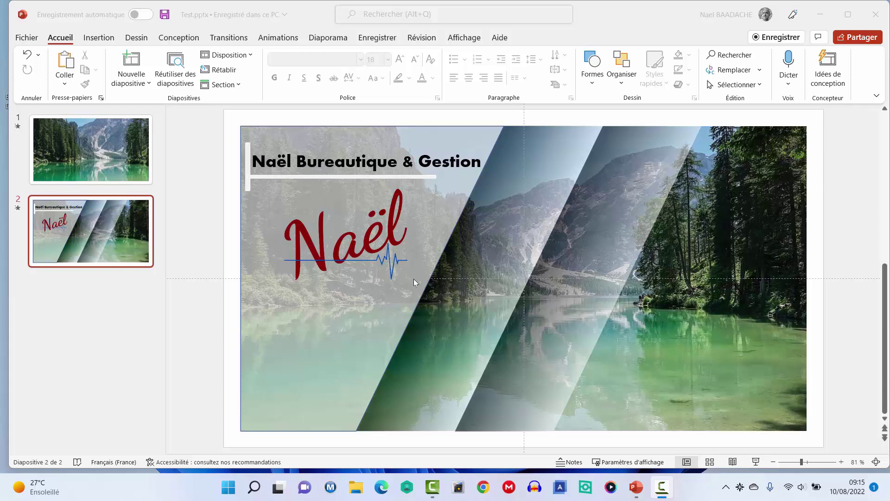
{"action": "left_click", "coordinate": [756, 462]}
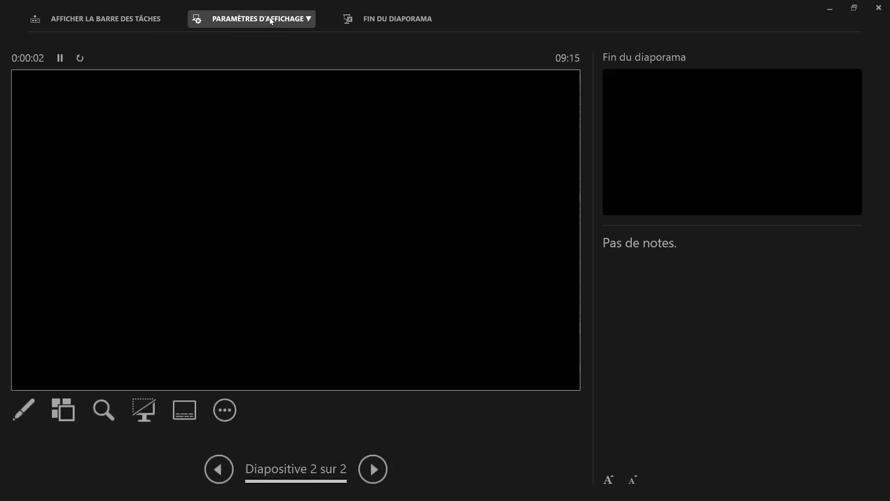
Switch from Presenter View to full-screen and watch the lake photo morph into the titled slide.
{"action": "left_click", "coordinate": [269, 18]}
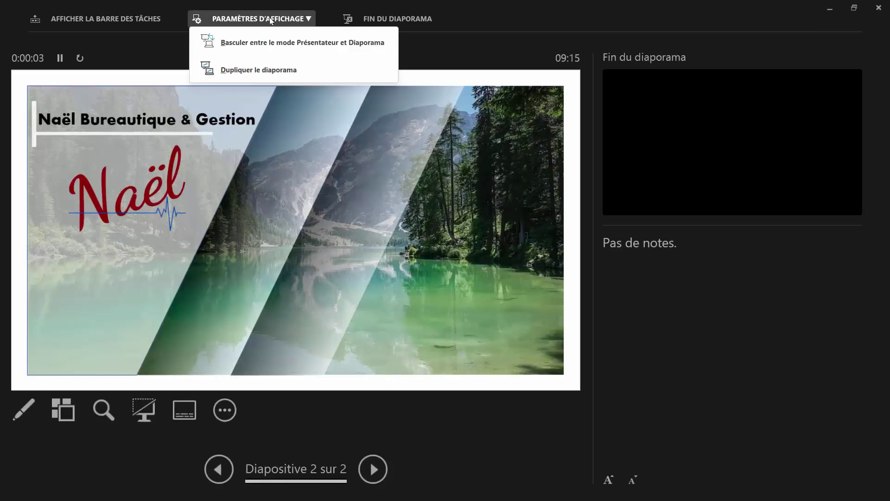
{"action": "left_click", "coordinate": [260, 45]}
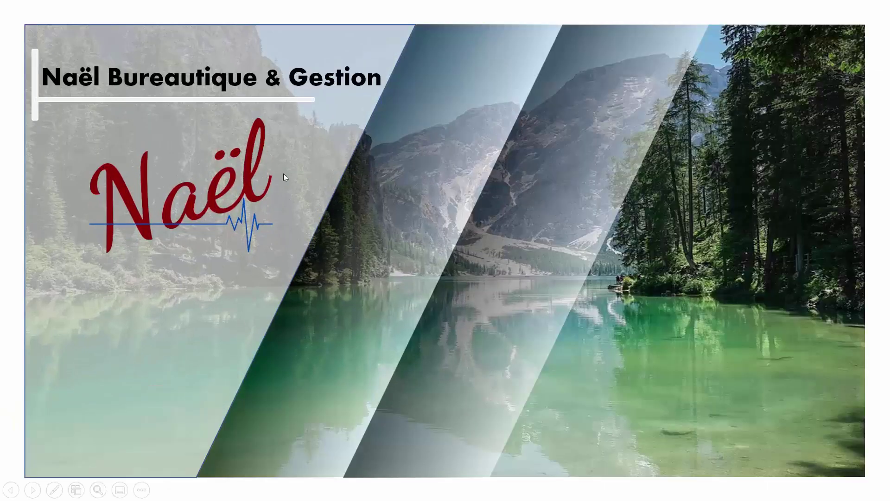
{"action": "left_click", "coordinate": [283, 176]}
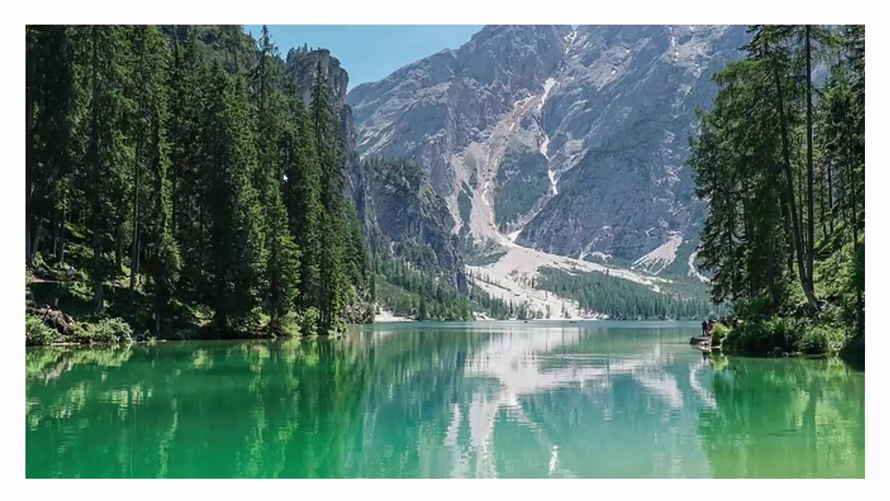
{"action": "left_click", "coordinate": [284, 177]}
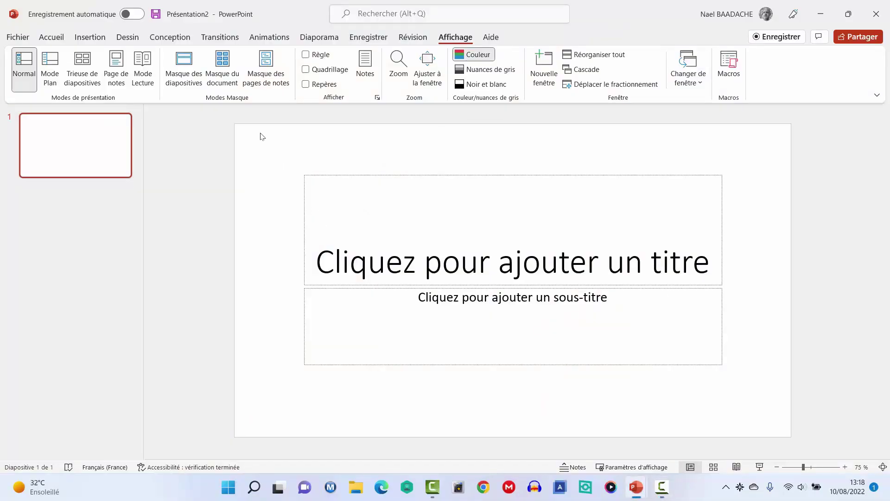
Delete the title and subtitle placeholders on the new slide and turn on gridlines.
{"action": "left_click_drag", "start_coordinate": [261, 136], "coordinate": [805, 408]}
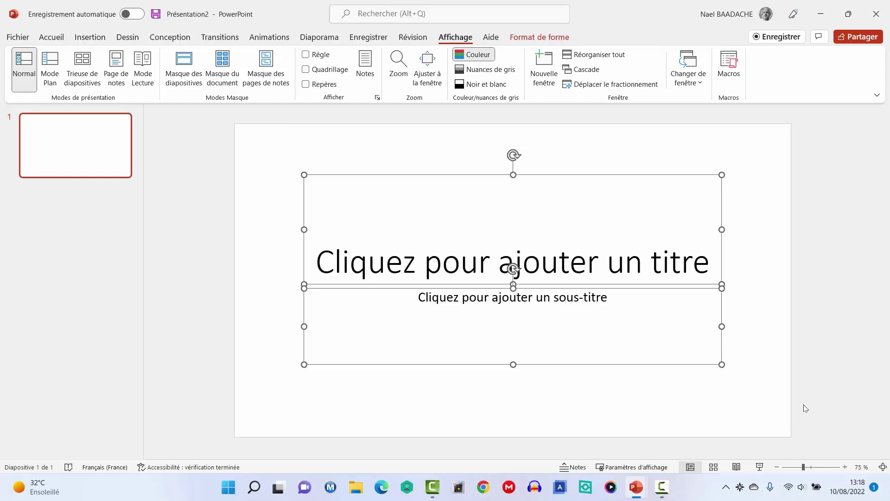
{"action": "key", "text": "Delete"}
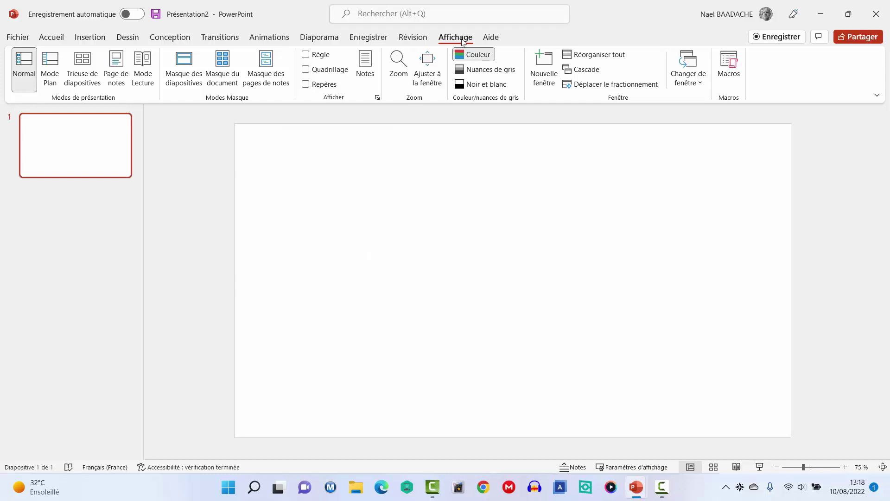
{"action": "left_click", "coordinate": [305, 69]}
{"action": "scroll", "coordinate": [493, 224], "scroll_direction": "down", "scroll_amount": 1}
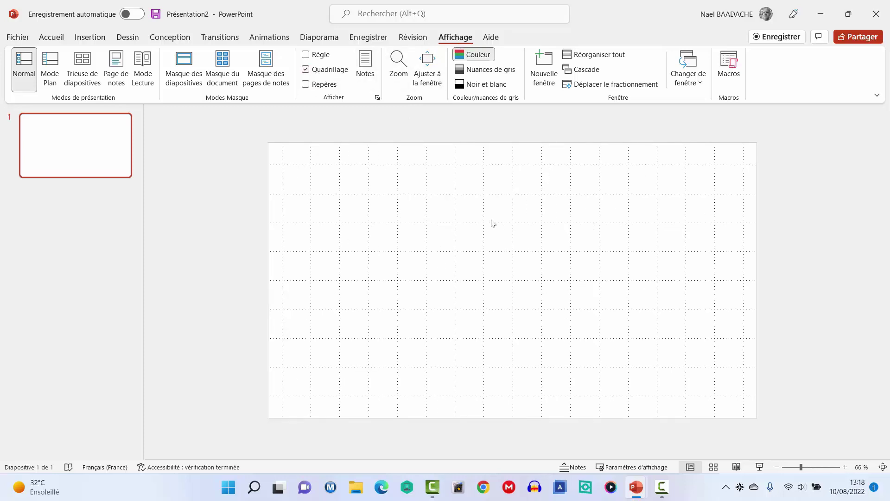
Draw a blue rectangle about 16,08 cm by 32,06 cm across most of the slide.
{"action": "left_click", "coordinate": [90, 37]}
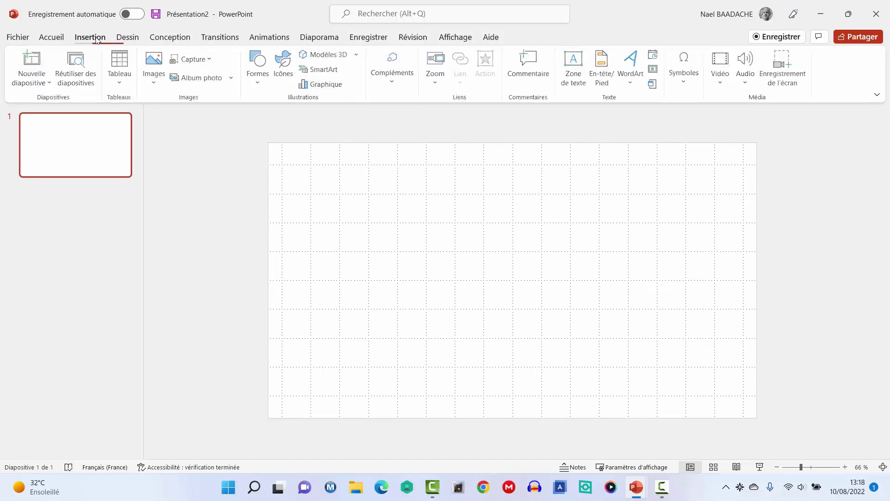
{"action": "left_click", "coordinate": [259, 84]}
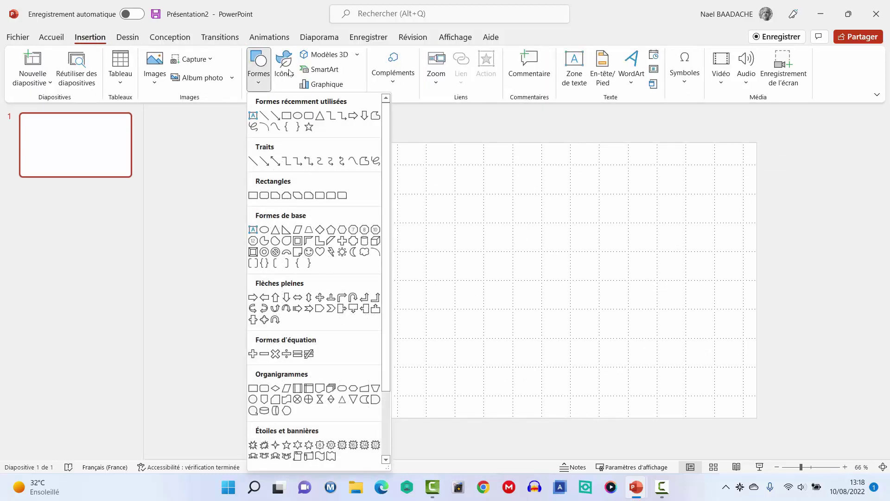
{"action": "left_click", "coordinate": [287, 115]}
{"action": "left_click_drag", "start_coordinate": [283, 164], "coordinate": [330, 399]}
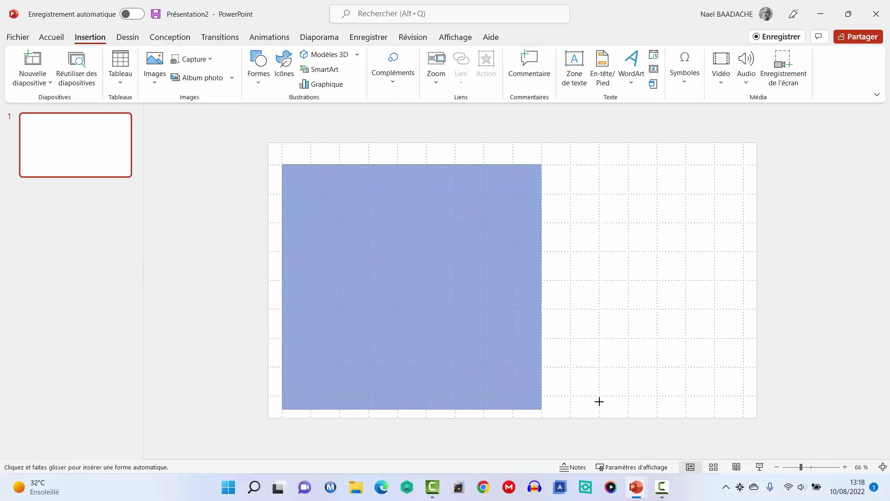
{"action": "left_click_drag", "start_coordinate": [330, 399], "coordinate": [744, 396]}
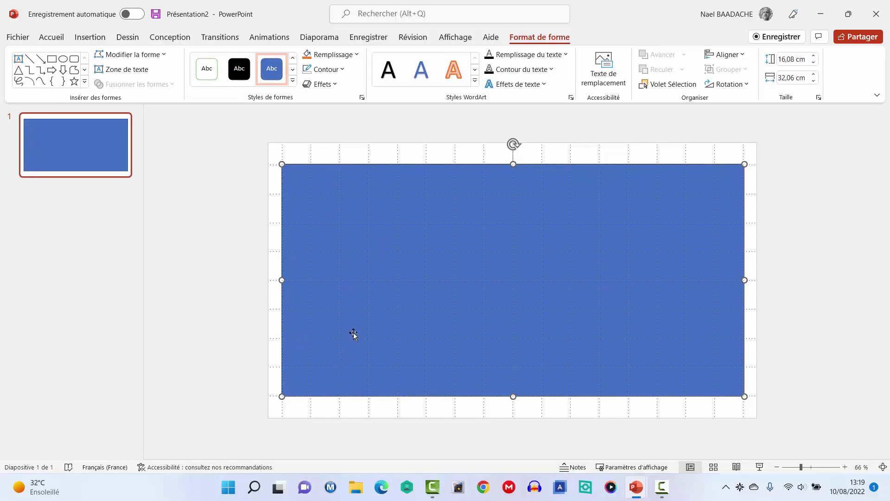
Zoom in and raise the blue rectangle's top edge to the top of the slide.
{"action": "scroll", "coordinate": [354, 335], "scroll_direction": "up", "scroll_amount": 2, "text": "ctrl"}
{"action": "scroll", "coordinate": [354, 335], "scroll_direction": "up", "scroll_amount": 3, "text": "ctrl"}
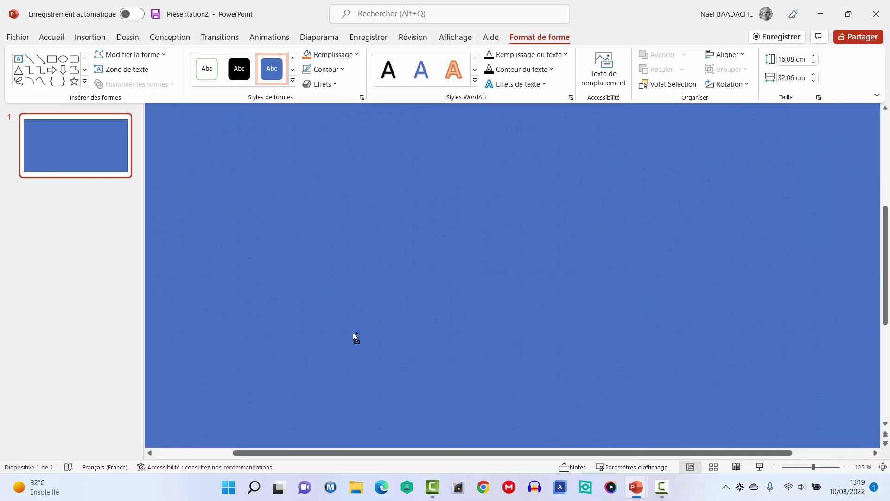
{"action": "scroll", "coordinate": [354, 335], "scroll_direction": "up", "scroll_amount": 2}
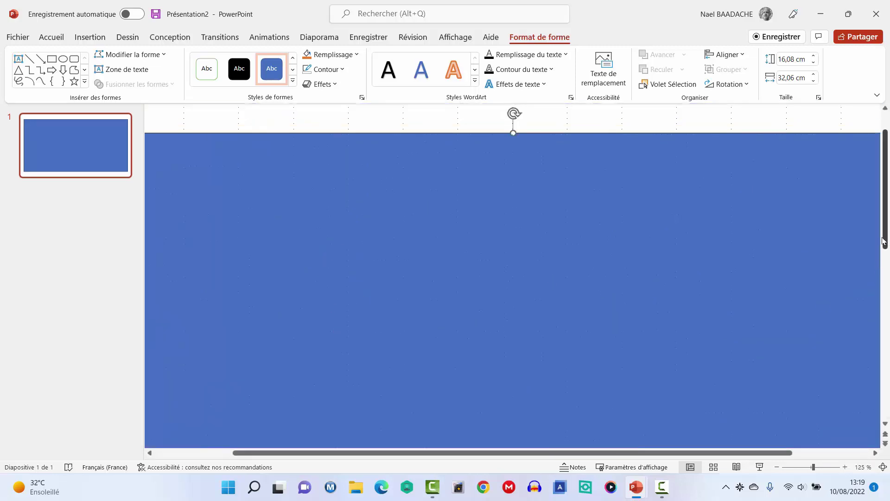
{"action": "left_click_drag", "start_coordinate": [884, 241], "coordinate": [883, 223]}
{"action": "left_click_drag", "start_coordinate": [518, 453], "coordinate": [440, 453]}
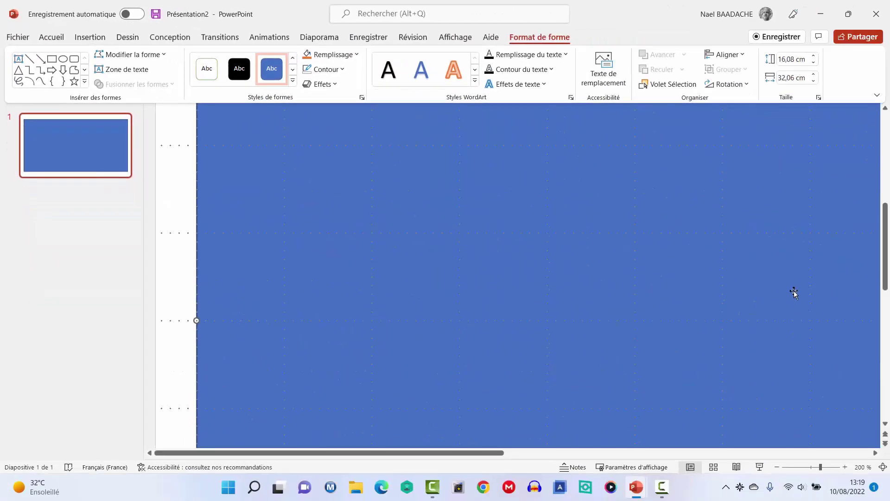
{"action": "scroll", "coordinate": [468, 172], "scroll_direction": "up", "scroll_amount": 3}
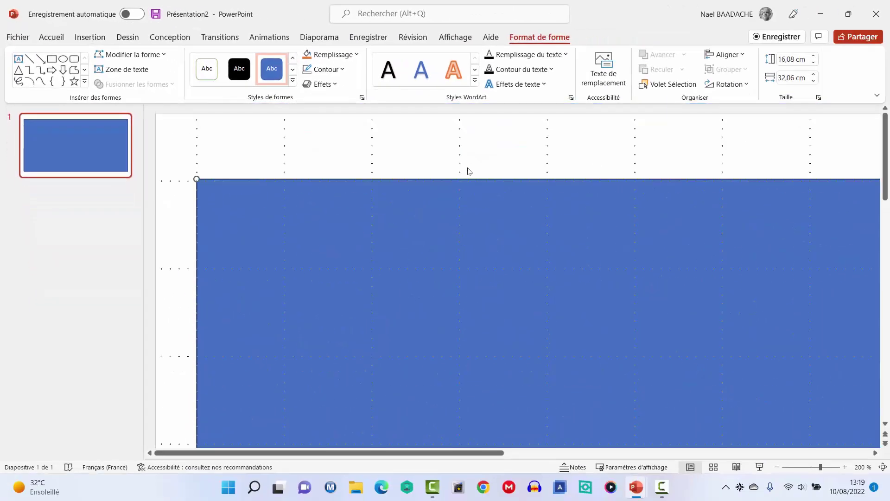
{"action": "left_click", "coordinate": [283, 140]}
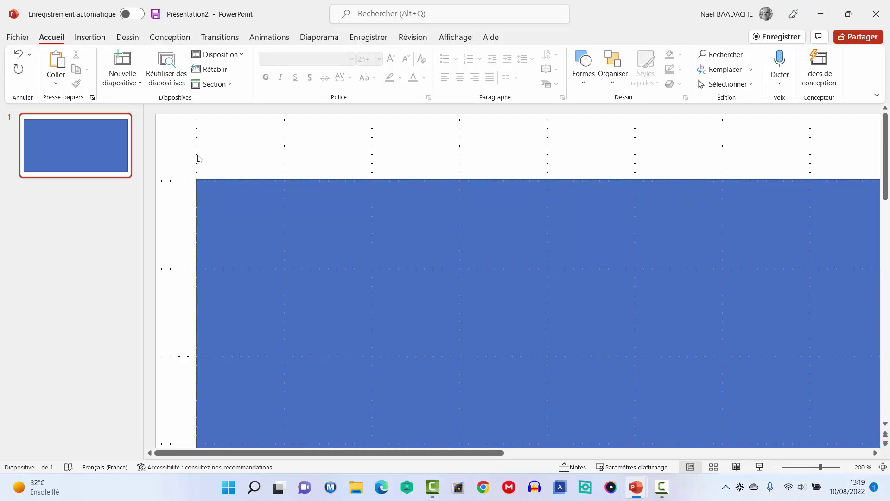
{"action": "left_click", "coordinate": [198, 178]}
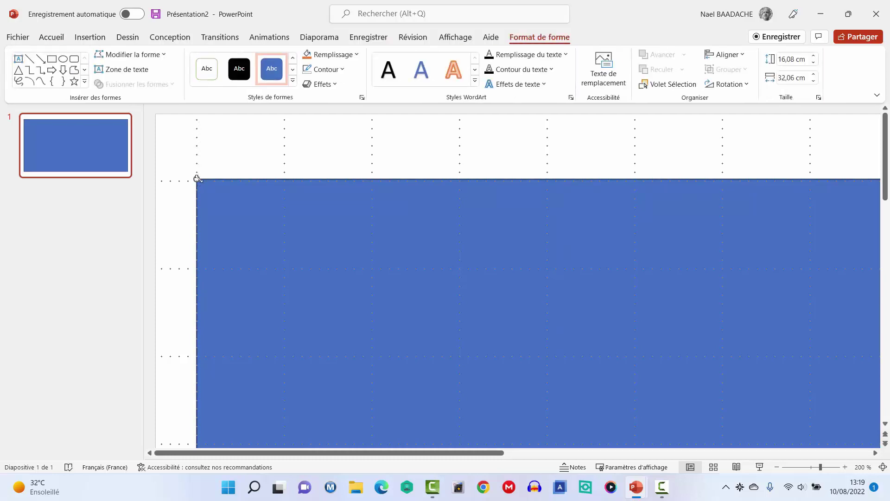
{"action": "left_click_drag", "start_coordinate": [197, 179], "coordinate": [200, 156]}
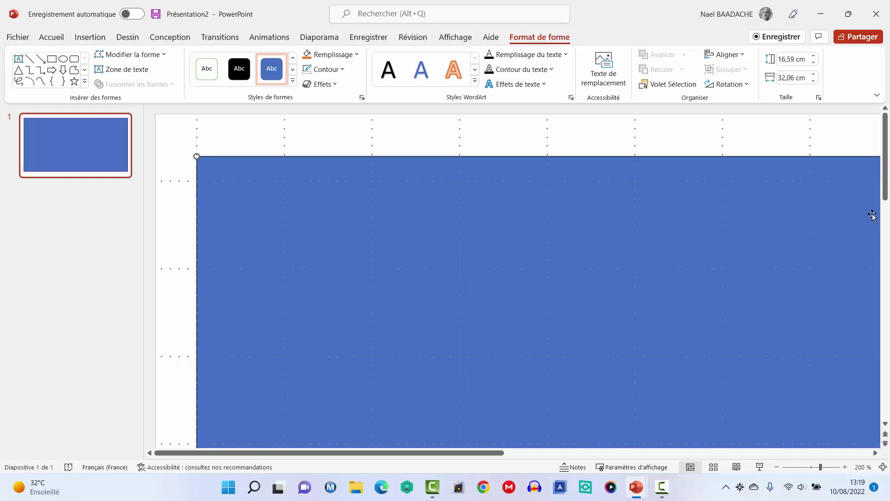
Extend the rectangle's bottom edge to the slide bottom, reaching 17,16 cm by 32,07 cm.
{"action": "left_click_drag", "start_coordinate": [885, 183], "coordinate": [886, 402]}
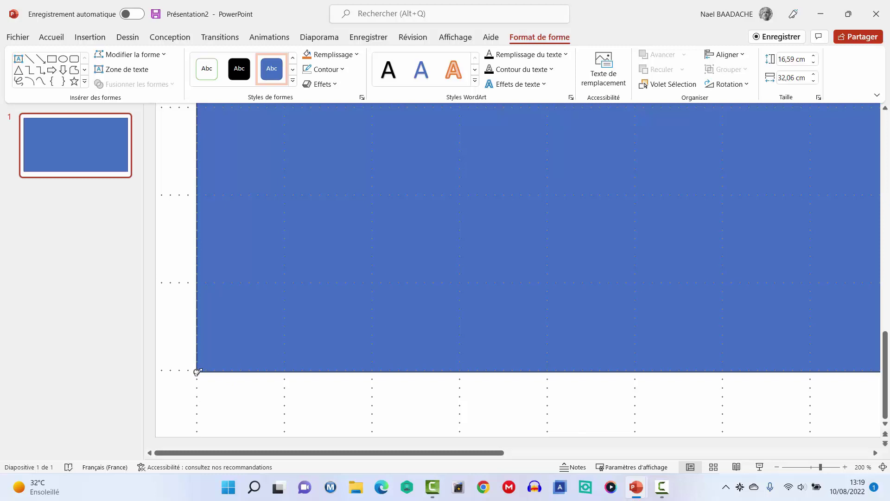
{"action": "left_click_drag", "start_coordinate": [198, 371], "coordinate": [196, 397]}
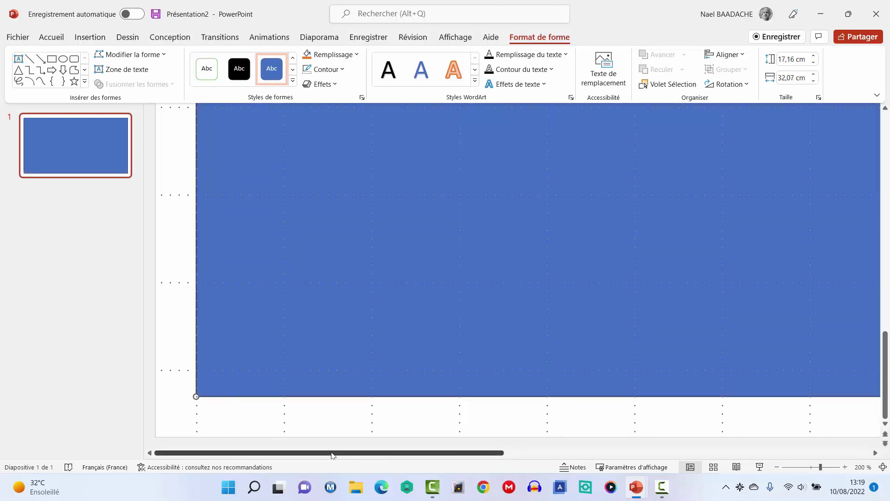
{"action": "left_click_drag", "start_coordinate": [332, 456], "coordinate": [705, 456]}
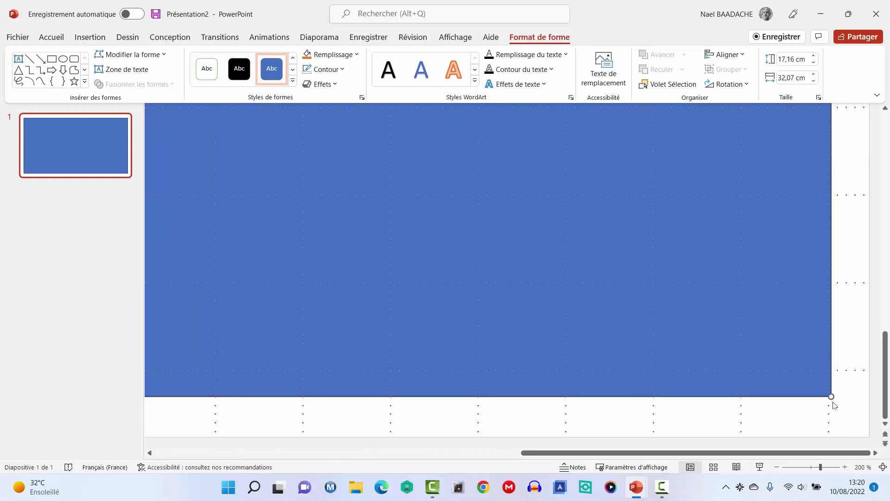
{"action": "scroll", "coordinate": [651, 333], "scroll_direction": "down", "scroll_amount": 5}
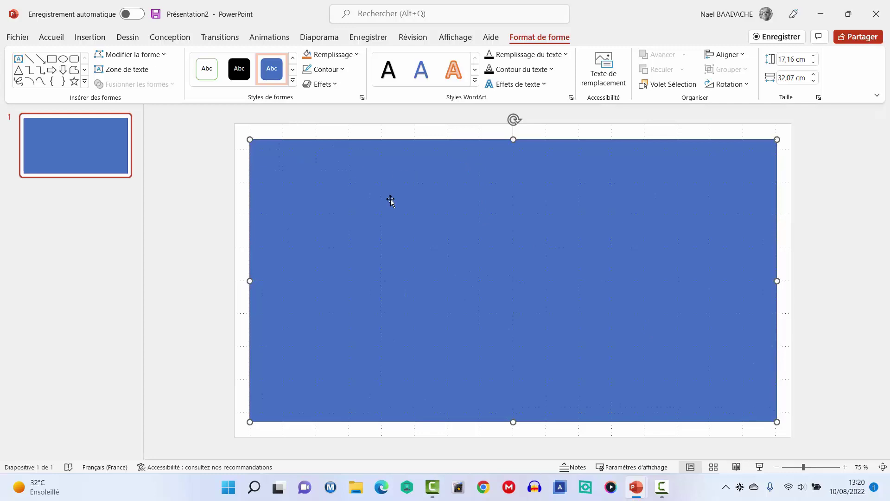
Paste a copy of the blue rectangle, tilt it clockwise and stretch it to 24,89 cm.
{"action": "scroll", "coordinate": [393, 207], "scroll_direction": "down", "scroll_amount": 2}
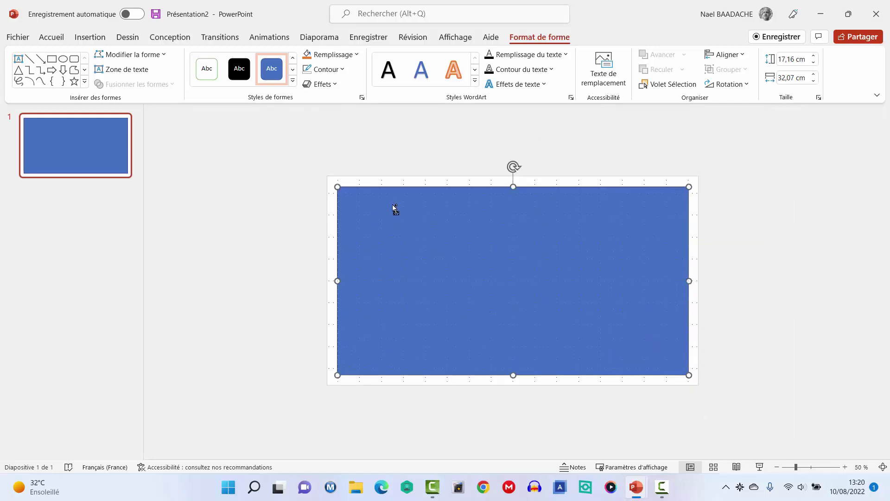
{"action": "key", "text": "ctrl+c"}
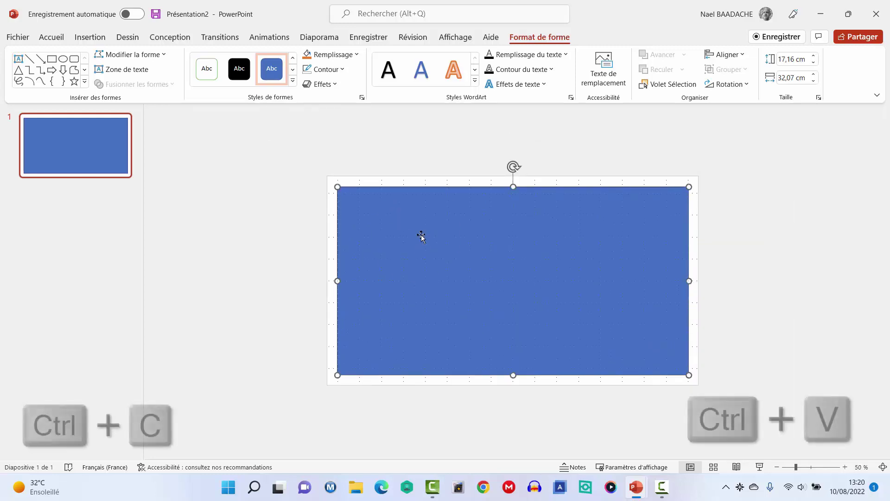
{"action": "key", "text": "ctrl+v"}
{"action": "left_click_drag", "start_coordinate": [449, 245], "coordinate": [507, 285]}
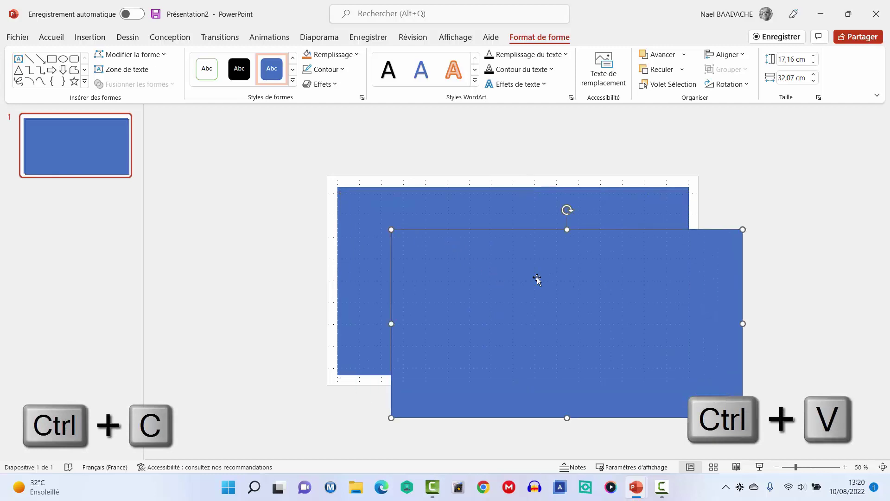
{"action": "left_click_drag", "start_coordinate": [567, 209], "coordinate": [608, 227]}
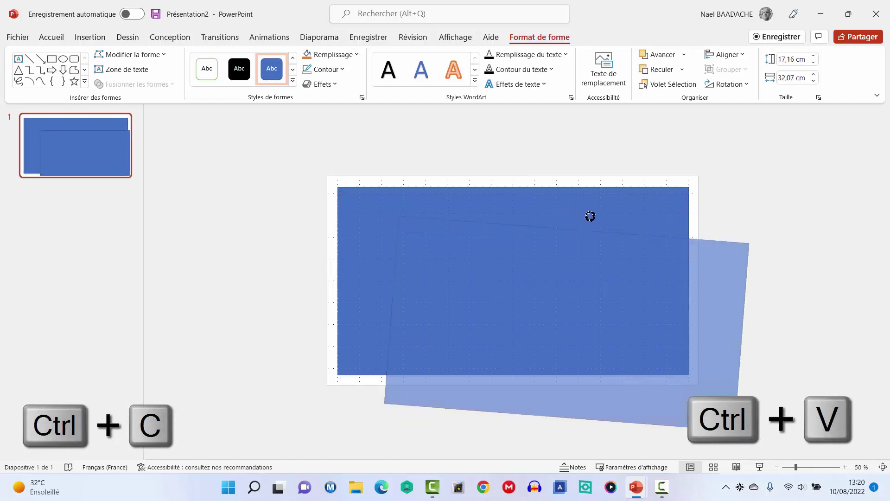
{"action": "left_click_drag", "start_coordinate": [600, 268], "coordinate": [436, 241]}
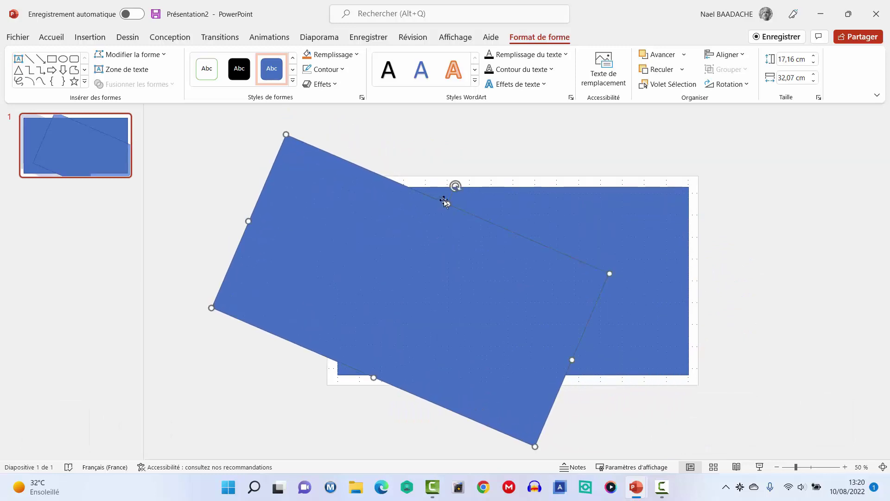
{"action": "left_click_drag", "start_coordinate": [449, 201], "coordinate": [476, 158]}
{"action": "left_click_drag", "start_coordinate": [372, 383], "coordinate": [348, 400]}
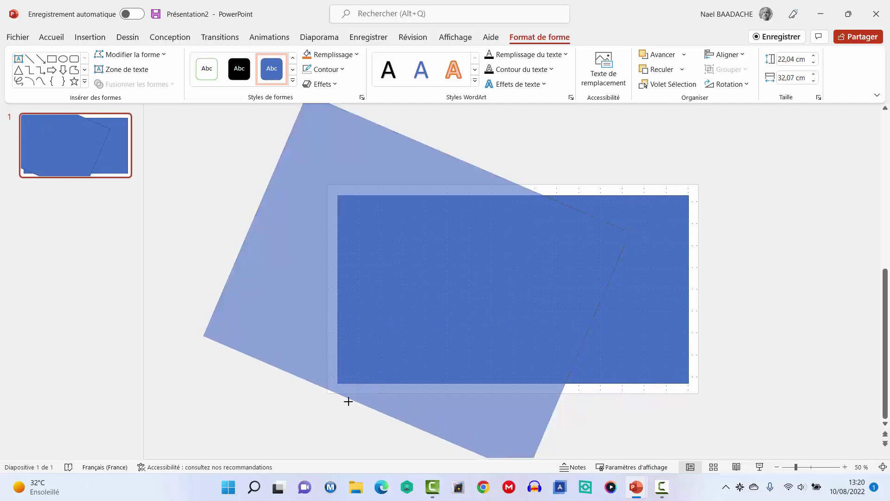
{"action": "mouse_move", "coordinate": [494, 287]}
{"action": "left_mouse_down"}
{"action": "mouse_move", "coordinate": [401, 258]}
{"action": "mouse_move", "coordinate": [384, 344]}
{"action": "mouse_move", "coordinate": [387, 244]}
{"action": "mouse_move", "coordinate": [353, 274]}
{"action": "mouse_move", "coordinate": [344, 318]}
{"action": "mouse_move", "coordinate": [324, 290]}
{"action": "mouse_move", "coordinate": [326, 244]}
{"action": "mouse_move", "coordinate": [312, 237]}
{"action": "mouse_move", "coordinate": [324, 235]}
{"action": "left_mouse_up"}
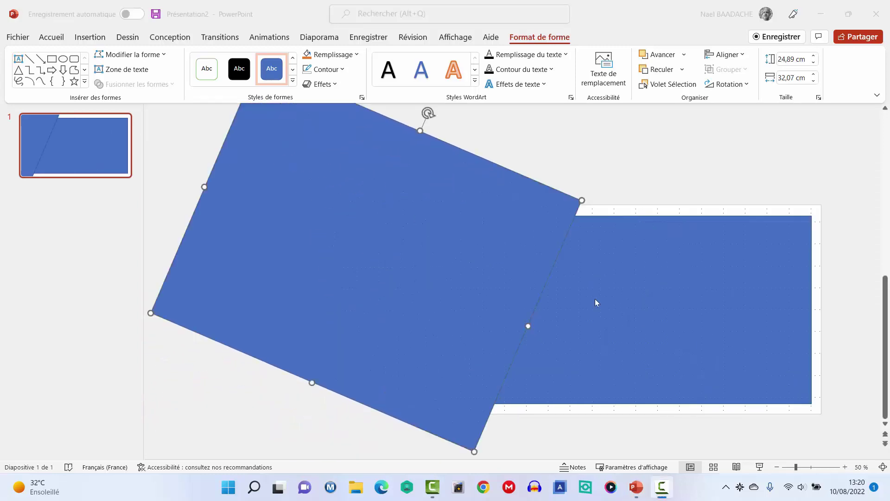
Place a duplicate of the tilted rectangle further right, then reselect the large tilted one.
{"action": "left_click", "coordinate": [388, 212]}
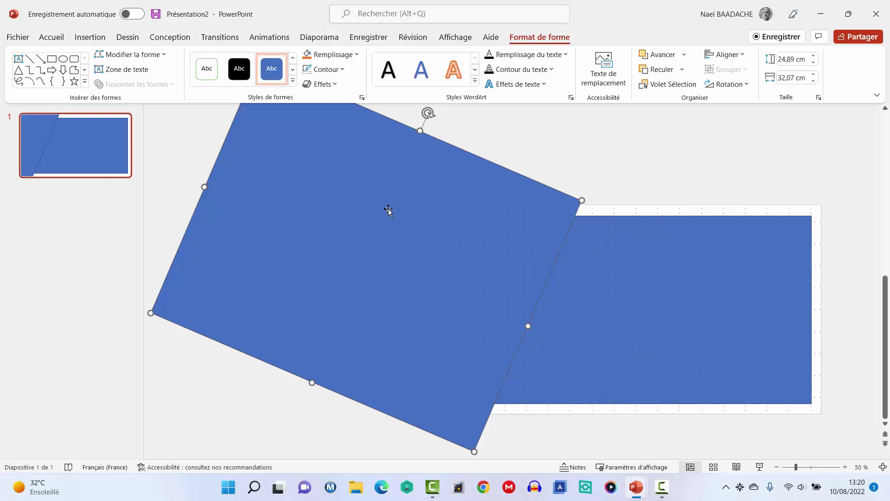
{"action": "mouse_move", "coordinate": [389, 211]}
{"action": "left_mouse_down"}
{"action": "mouse_move", "coordinate": [717, 298]}
{"action": "mouse_move", "coordinate": [572, 286]}
{"action": "mouse_move", "coordinate": [789, 346]}
{"action": "left_mouse_up"}
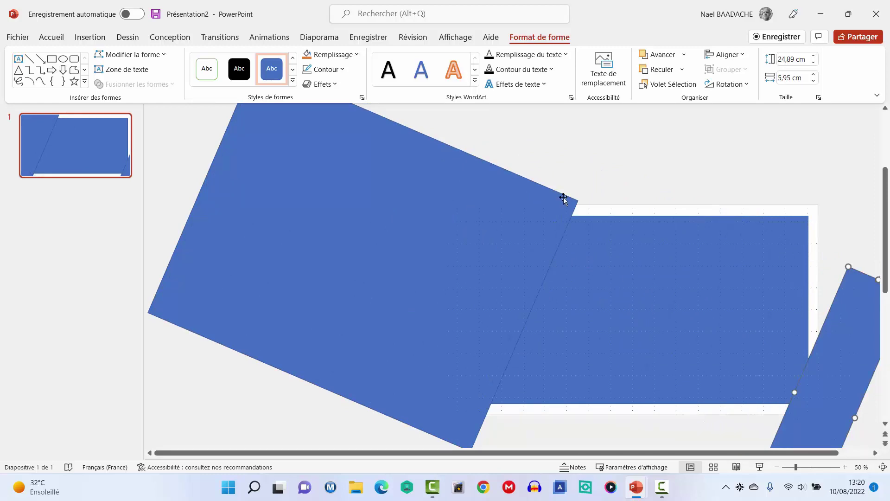
{"action": "left_click", "coordinate": [311, 223]}
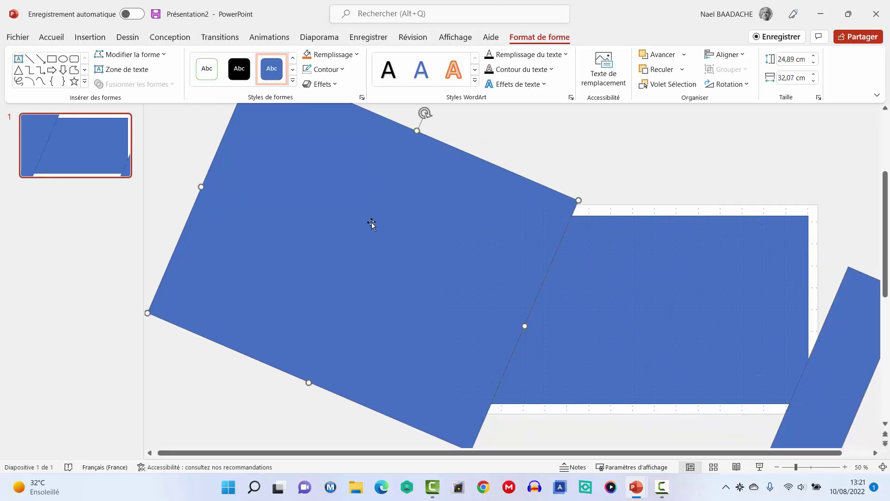
Intersect the tilted and slide rectangles into a left blue band, then move the second band onto the slide.
{"action": "left_click", "coordinate": [669, 297], "text": "ctrl"}
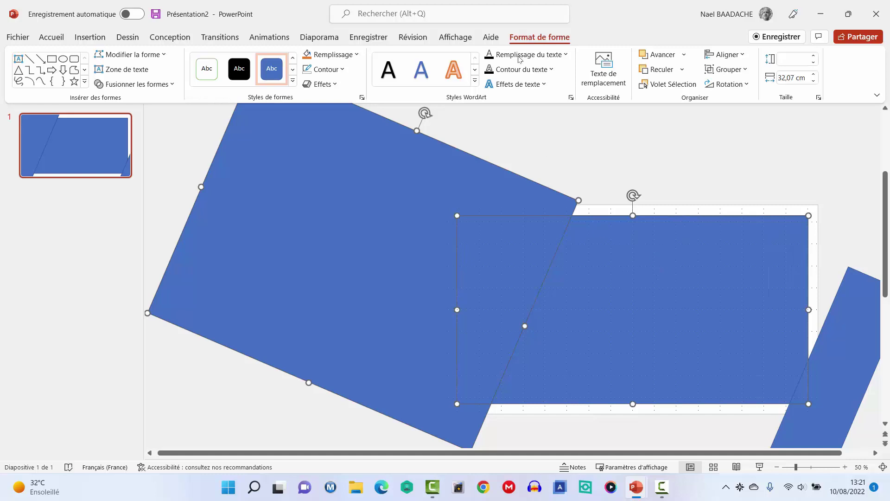
{"action": "left_click", "coordinate": [173, 86]}
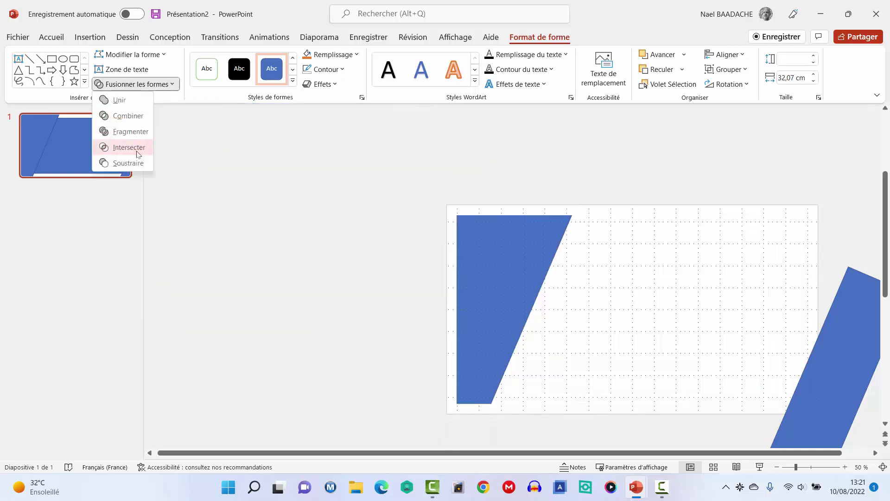
{"action": "left_click", "coordinate": [137, 155]}
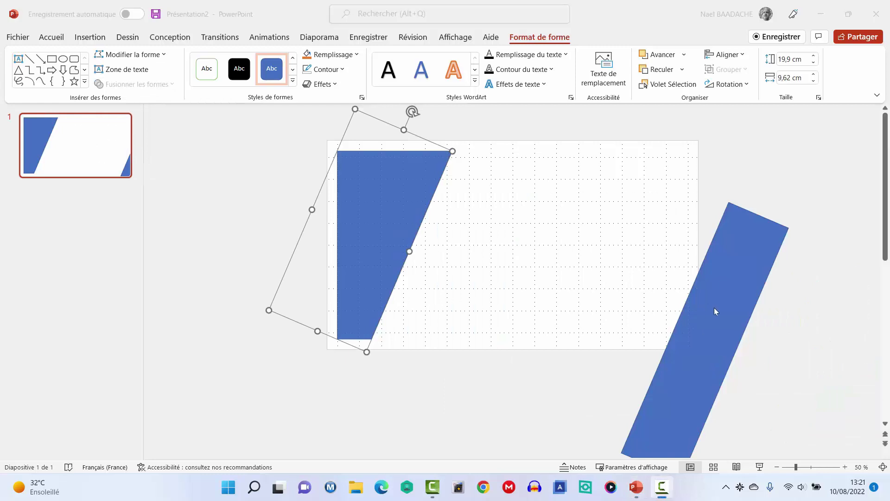
{"action": "left_click", "coordinate": [717, 311]}
{"action": "mouse_move", "coordinate": [716, 311]}
{"action": "left_mouse_down"}
{"action": "mouse_move", "coordinate": [501, 246]}
{"action": "mouse_move", "coordinate": [459, 220]}
{"action": "left_mouse_up"}
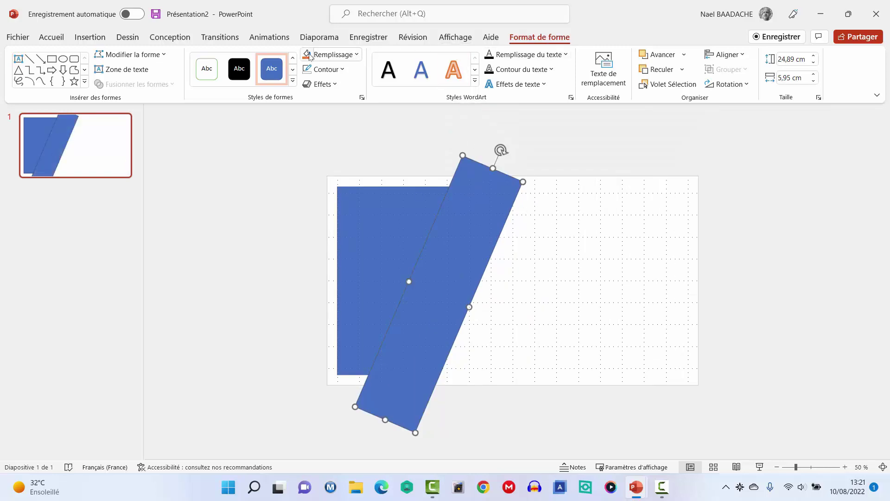
Make the tilted band solid orange with no outline and lengthen it upward to 26,55 cm.
{"action": "left_click", "coordinate": [310, 56]}
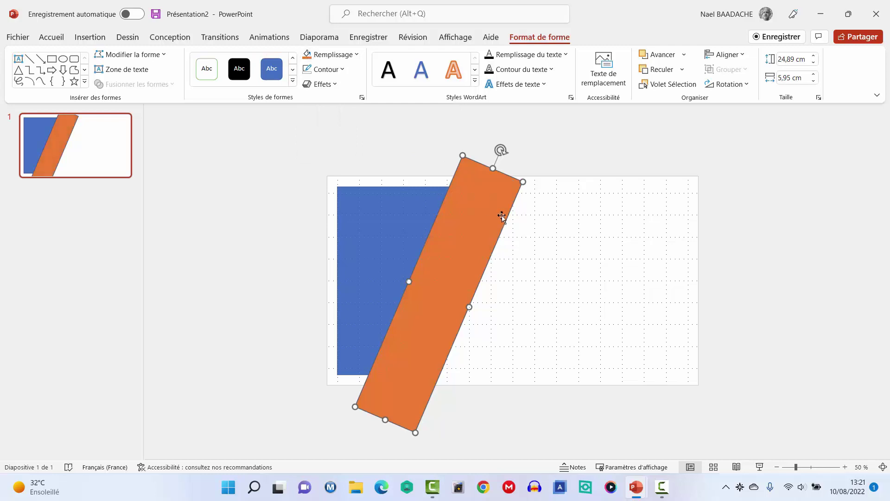
{"action": "left_click", "coordinate": [338, 74]}
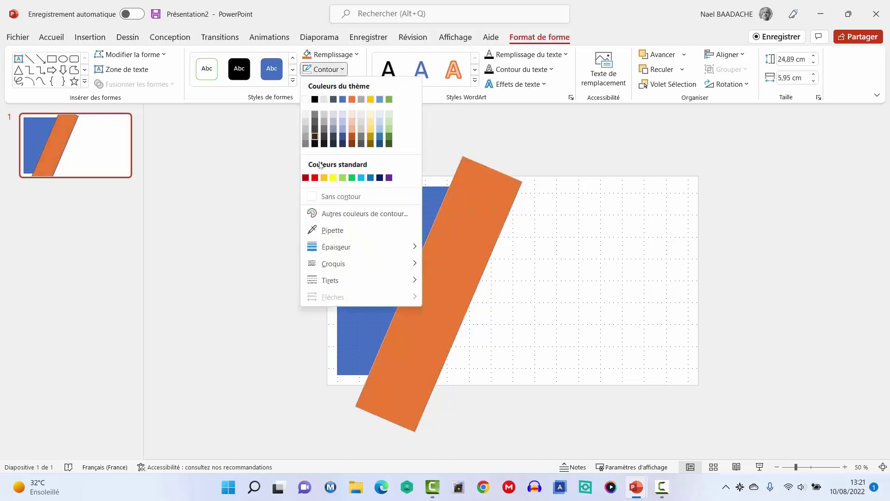
{"action": "left_click", "coordinate": [343, 196]}
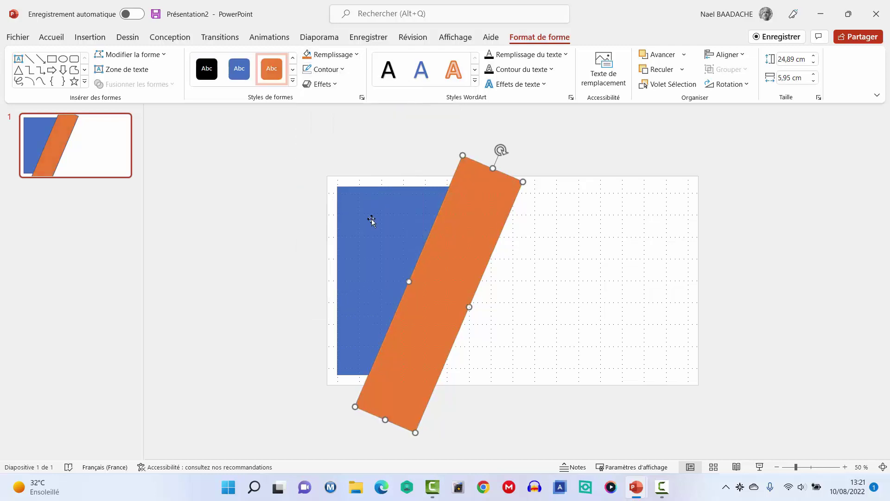
{"action": "left_click", "coordinate": [491, 169]}
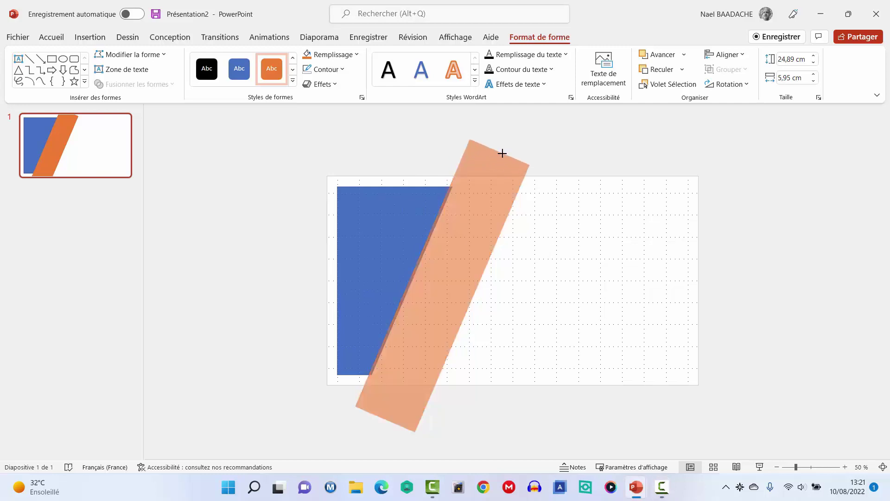
{"action": "left_click_drag", "start_coordinate": [492, 170], "coordinate": [501, 151]}
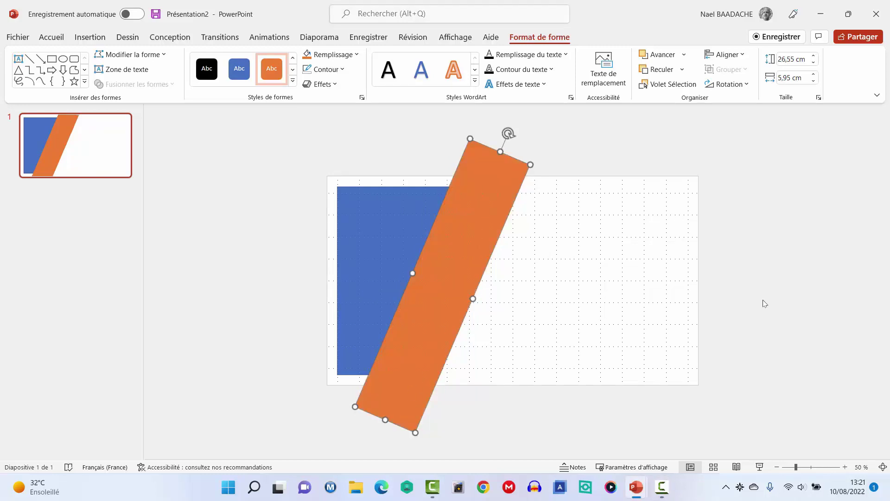
Draw a new blue rectangle above the slide's top edge and make it taller.
{"action": "left_click", "coordinate": [579, 253]}
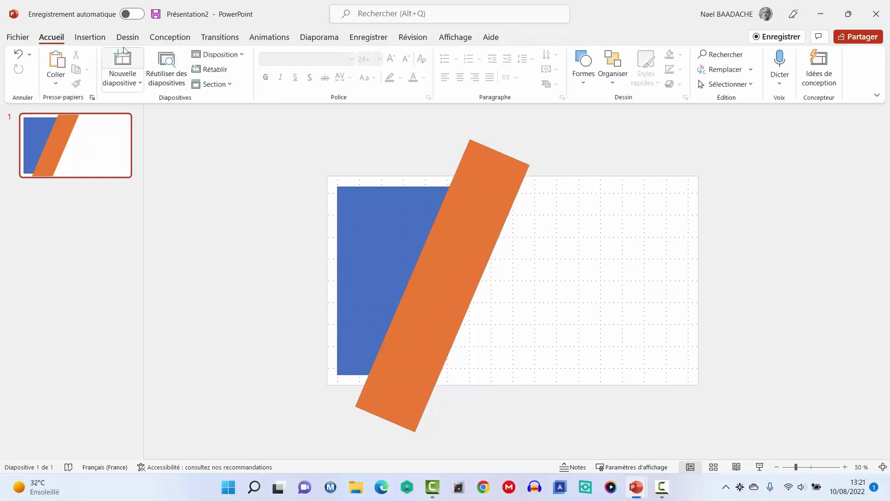
{"action": "left_click", "coordinate": [103, 41]}
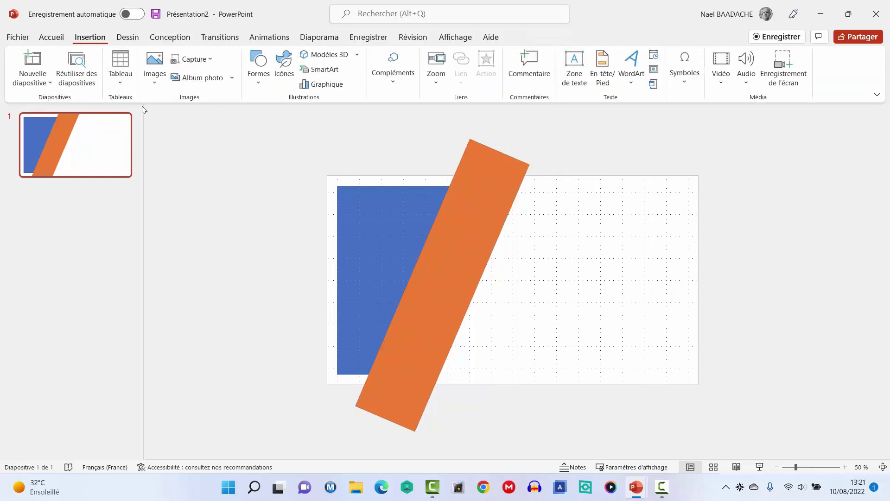
{"action": "left_click", "coordinate": [260, 84]}
{"action": "left_click", "coordinate": [290, 120]}
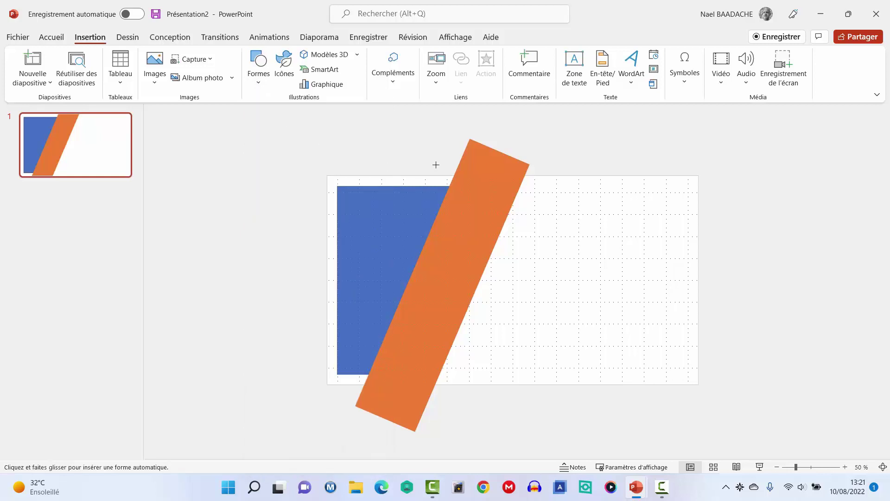
{"action": "left_click_drag", "start_coordinate": [435, 165], "coordinate": [551, 185]}
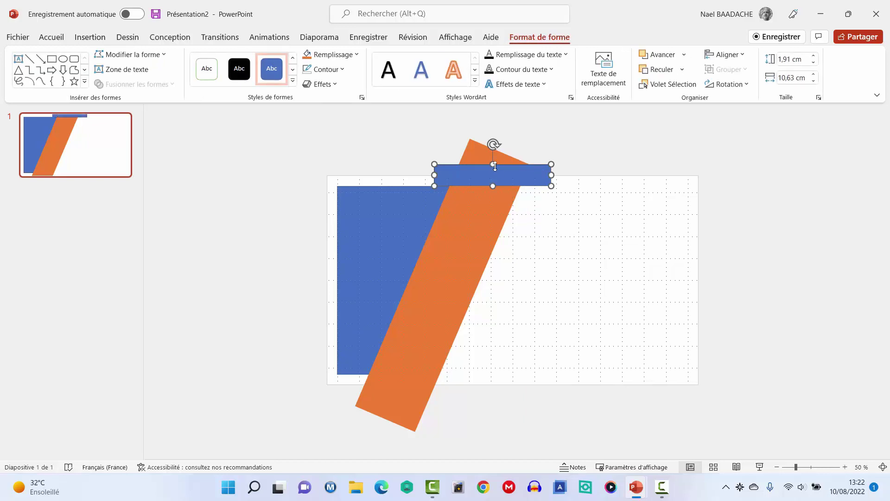
{"action": "left_click_drag", "start_coordinate": [495, 166], "coordinate": [498, 129]}
Nudge the 5,17 cm by 10,63 cm rectangle down so it sits on the slide's top edge.
{"action": "scroll", "coordinate": [460, 288], "scroll_direction": "up", "scroll_amount": 5, "text": "ctrl"}
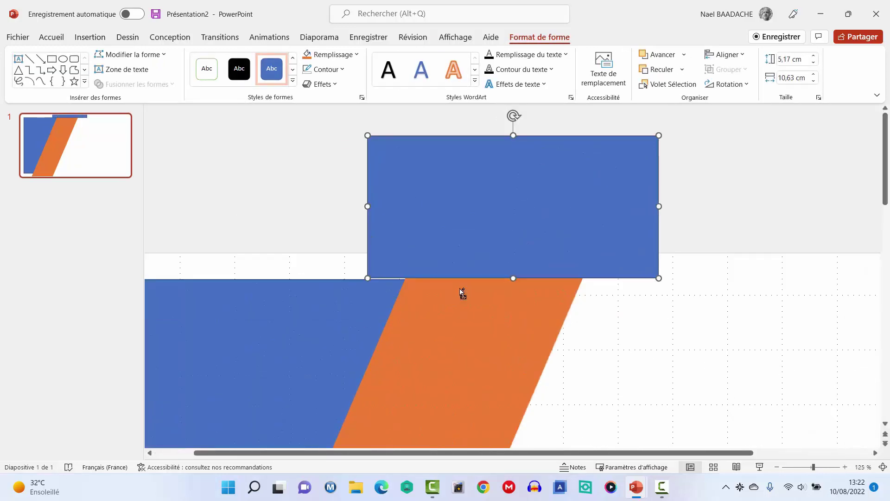
{"action": "left_click", "coordinate": [635, 396]}
{"action": "scroll", "coordinate": [639, 378], "scroll_direction": "down", "scroll_amount": 1}
{"action": "left_click", "coordinate": [510, 230]}
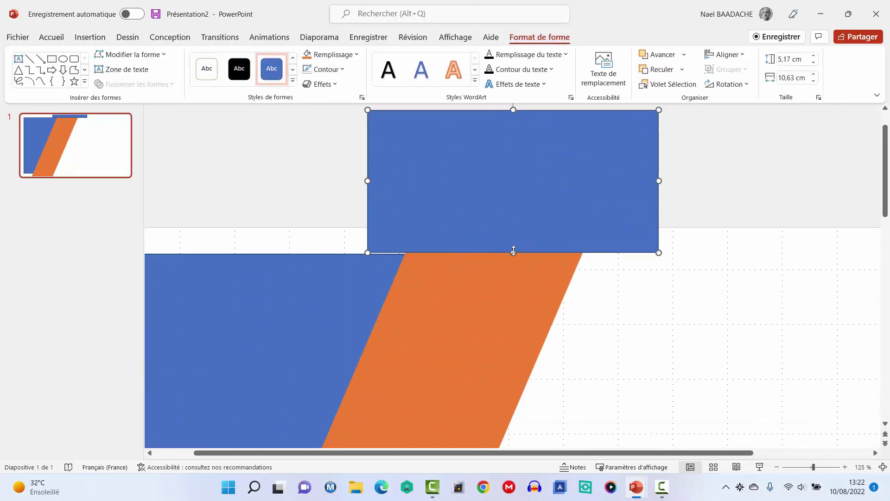
{"action": "left_click_drag", "start_coordinate": [646, 253], "coordinate": [646, 254]}
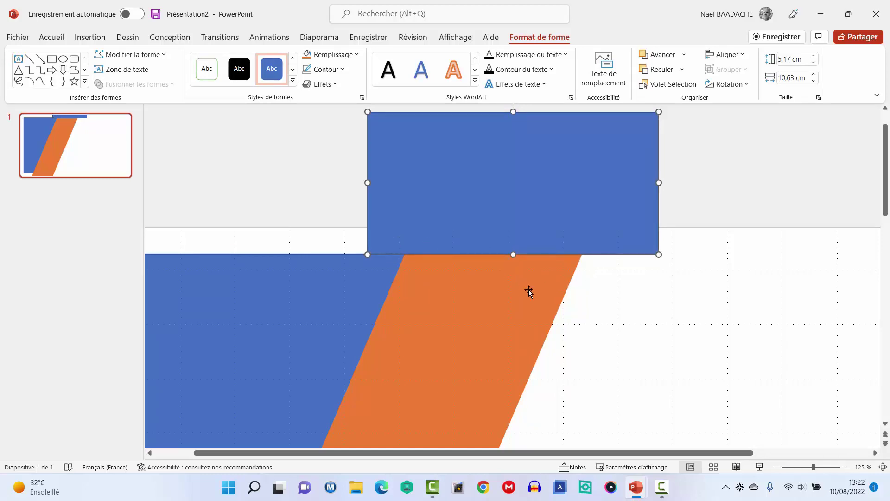
{"action": "scroll", "coordinate": [546, 293], "scroll_direction": "down", "scroll_amount": 4, "text": "ctrl"}
{"action": "scroll", "coordinate": [546, 295], "scroll_direction": "down", "scroll_amount": 2, "text": "ctrl"}
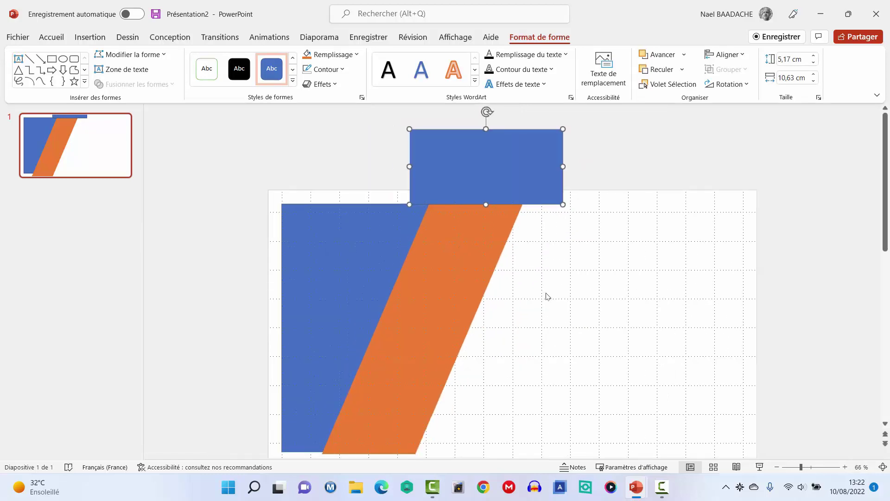
{"action": "scroll", "coordinate": [547, 295], "scroll_direction": "down", "scroll_amount": 2, "text": "ctrl"}
{"action": "left_click", "coordinate": [761, 243]}
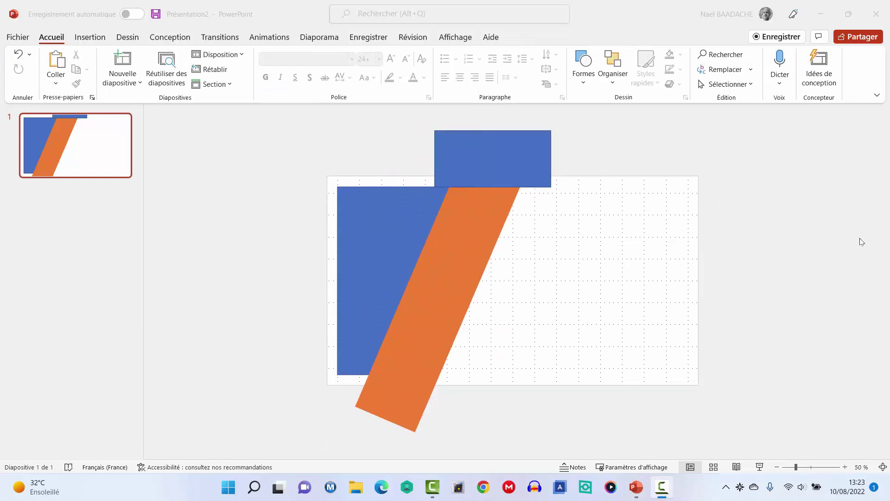
Subtract the top rectangle from the orange band, trimming it flush with the slide top, then nudge it right.
{"action": "left_click", "coordinate": [466, 260]}
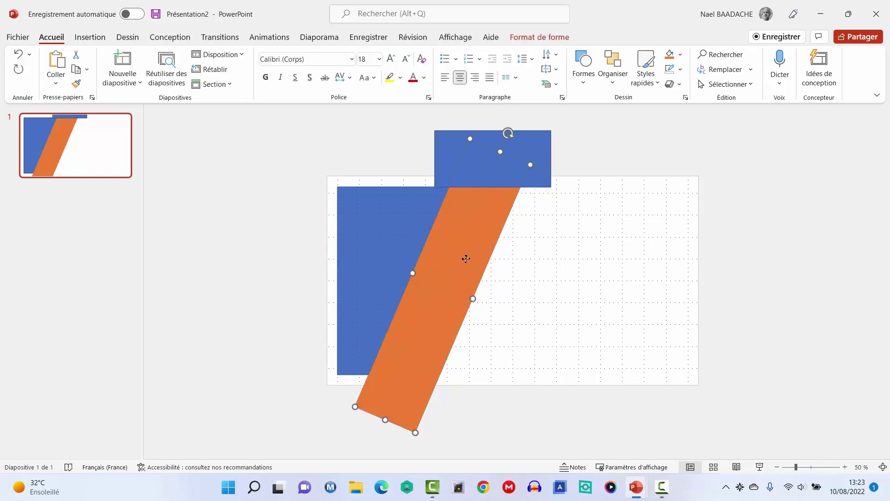
{"action": "left_click", "coordinate": [537, 137], "text": "shift"}
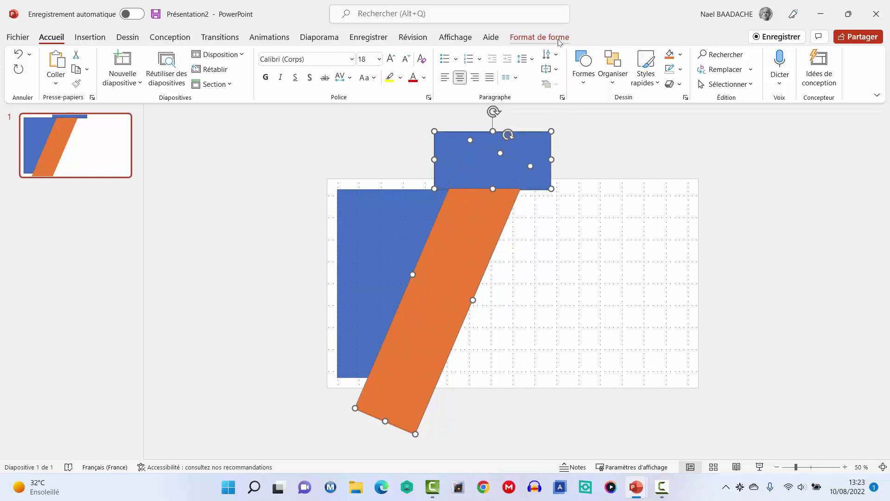
{"action": "left_click", "coordinate": [539, 38]}
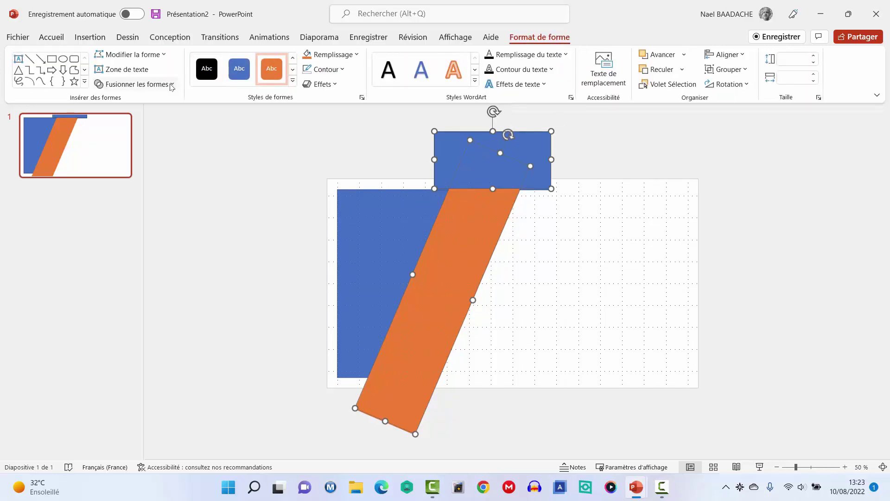
{"action": "left_click", "coordinate": [171, 85]}
{"action": "left_click", "coordinate": [138, 167]}
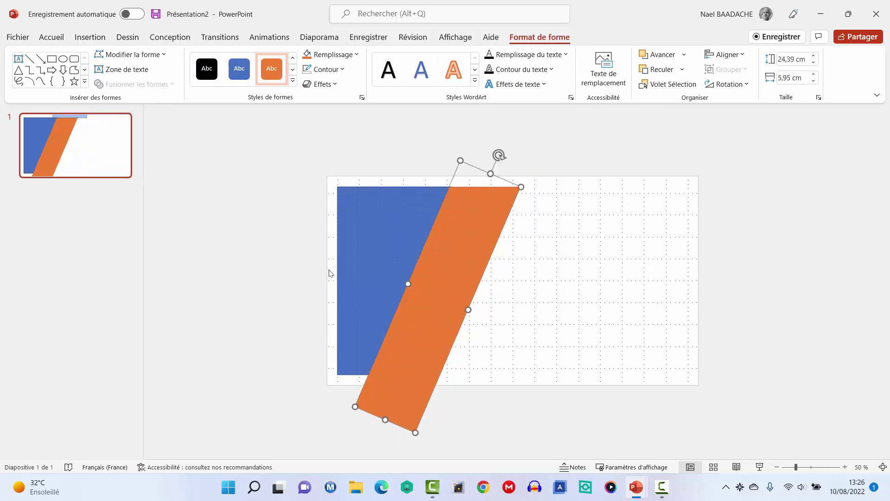
{"action": "left_click", "coordinate": [310, 270]}
{"action": "left_click", "coordinate": [484, 248]}
{"action": "key", "text": "ctrl+Right"}
{"action": "key", "text": "ctrl+Right"}
{"action": "key", "text": "ctrl+Right"}
{"action": "key", "text": "ctrl+Right"}
{"action": "key", "text": "ctrl+Right"}
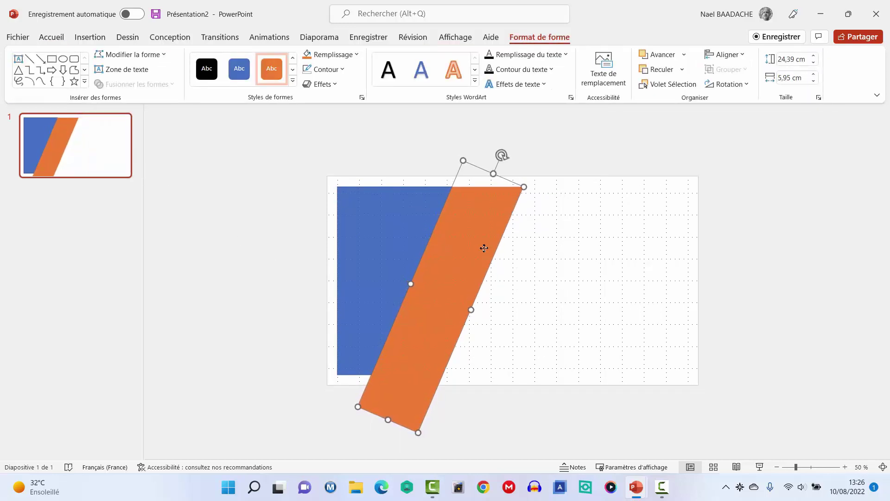
Nudge the orange band up and draw a rectangle over its overhang below the slide.
{"action": "key", "text": "ctrl+Up"}
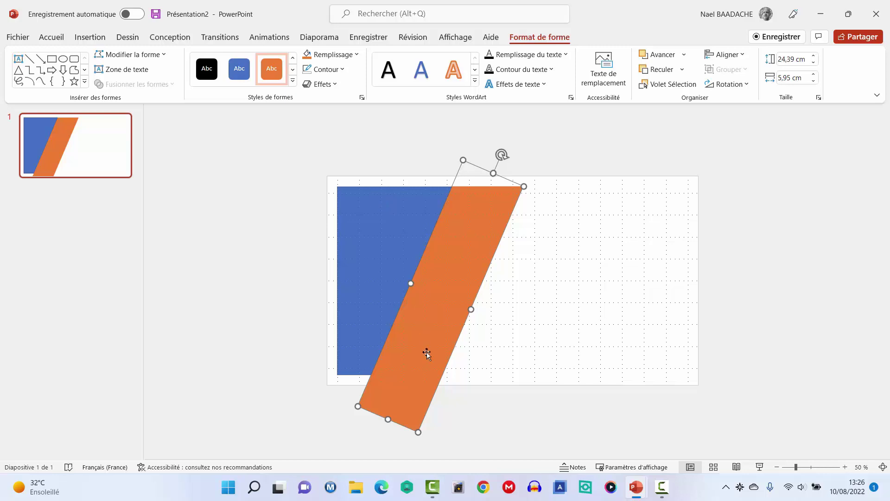
{"action": "left_click", "coordinate": [526, 439]}
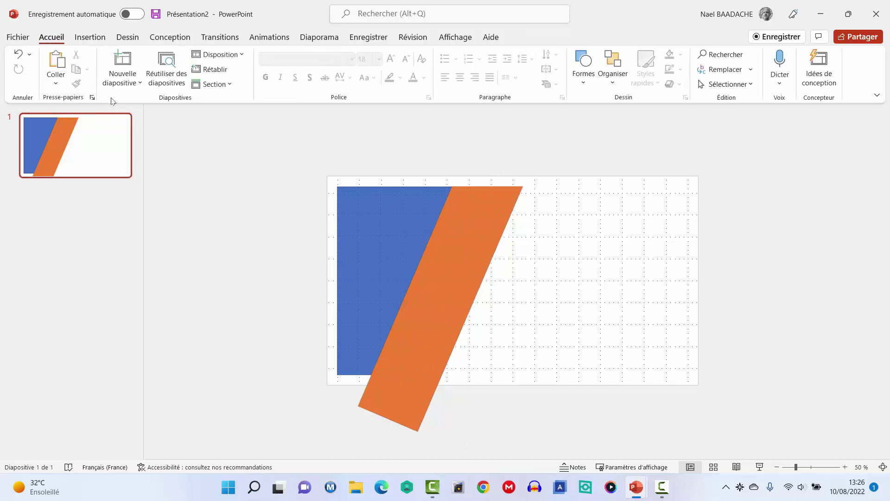
{"action": "left_click", "coordinate": [91, 38]}
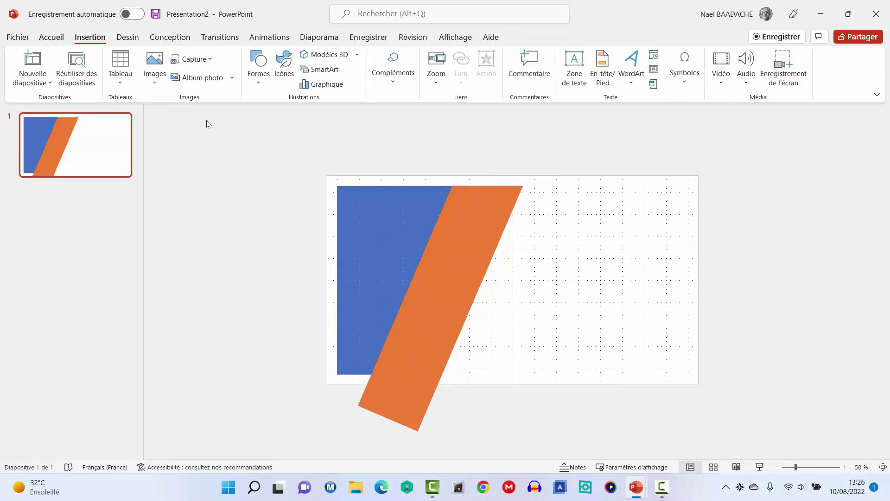
{"action": "left_click", "coordinate": [262, 86]}
{"action": "left_click", "coordinate": [286, 117]}
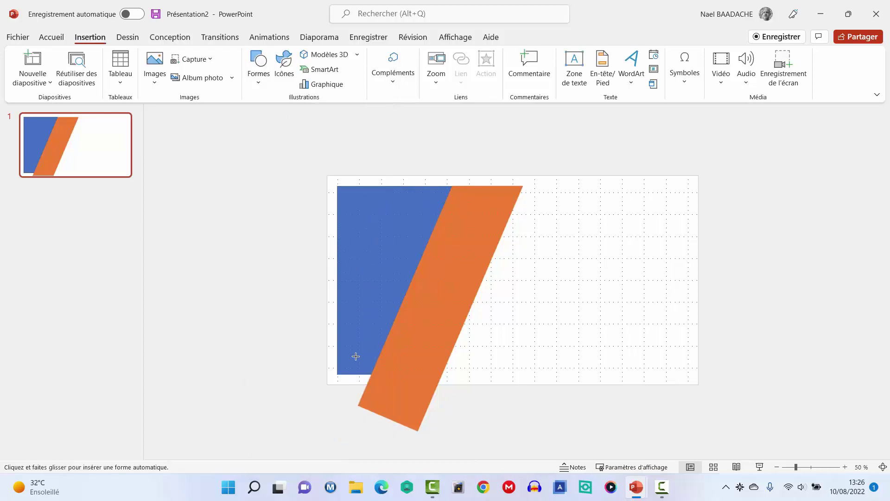
{"action": "left_click_drag", "start_coordinate": [364, 374], "coordinate": [499, 440]}
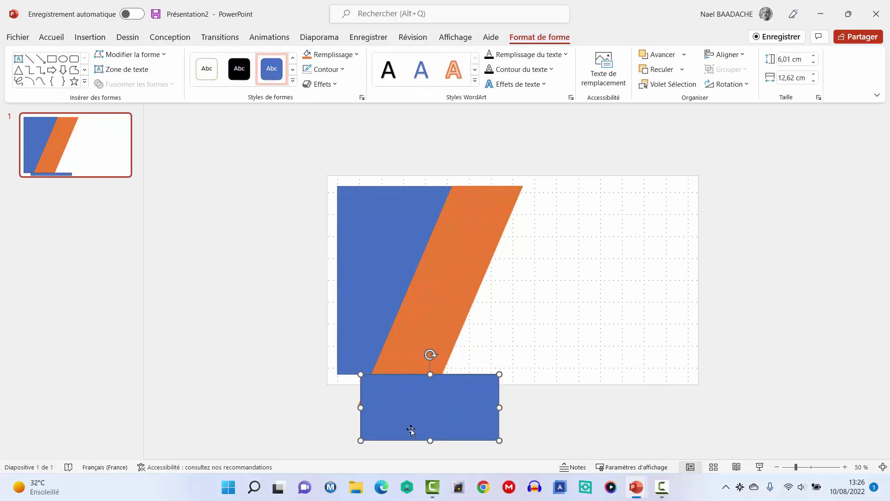
Subtract that rectangle from the orange band so it ends flush with the slide bottom.
{"action": "left_click", "coordinate": [476, 231]}
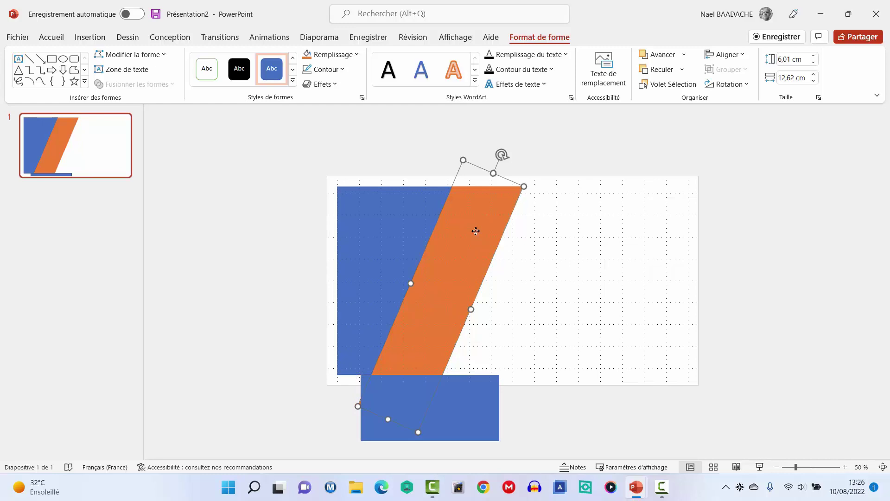
{"action": "left_click", "coordinate": [483, 417], "text": "shift"}
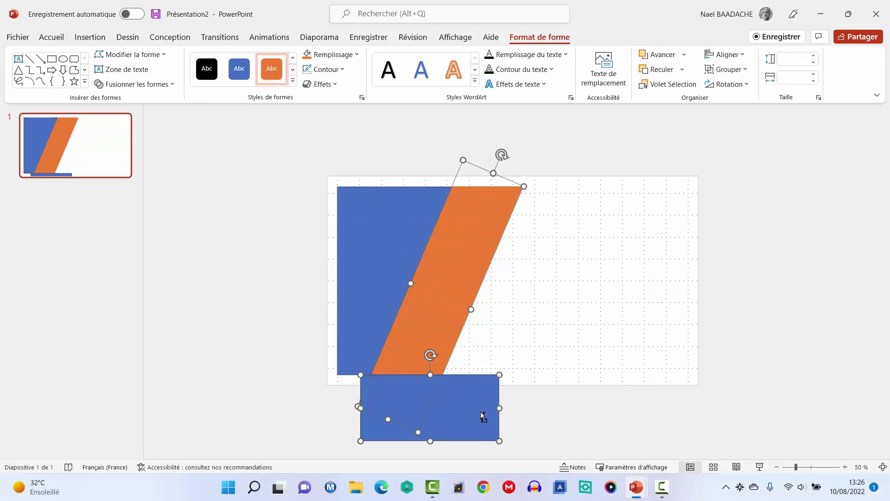
{"action": "left_click", "coordinate": [171, 85]}
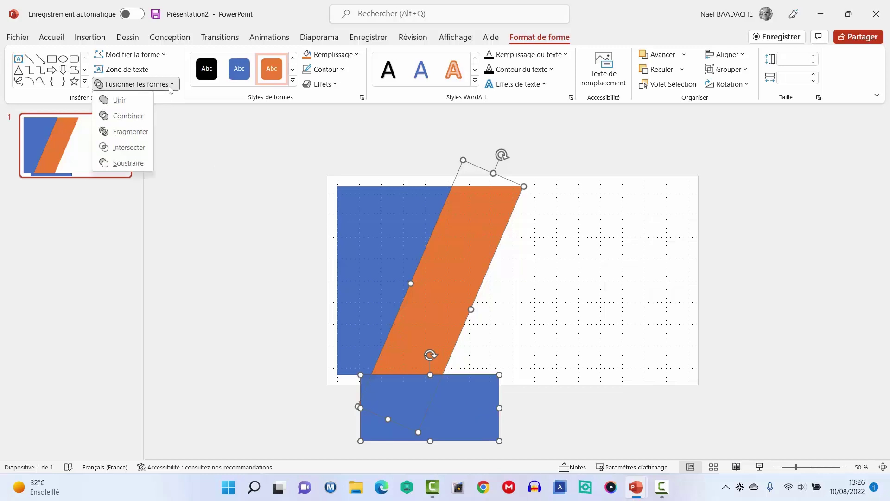
{"action": "left_click", "coordinate": [128, 163]}
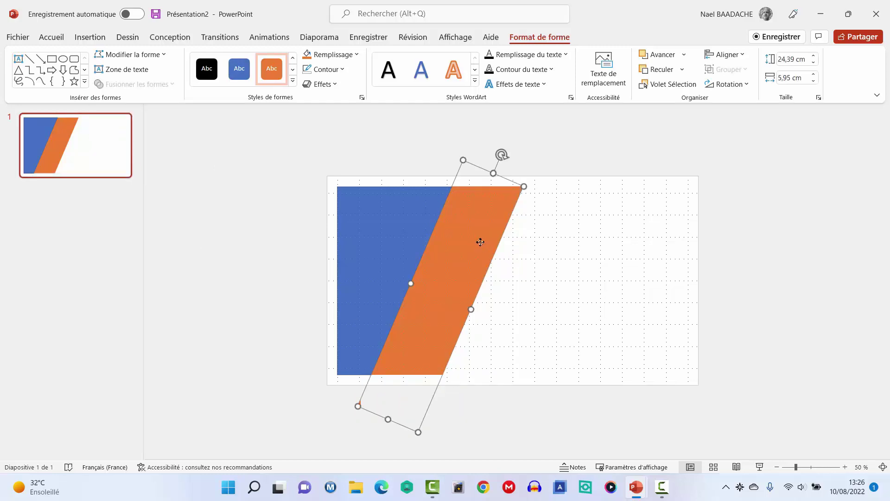
Duplicate the orange band, butt the copy against its right side, and fill it grey.
{"action": "key", "text": "ctrl+v"}
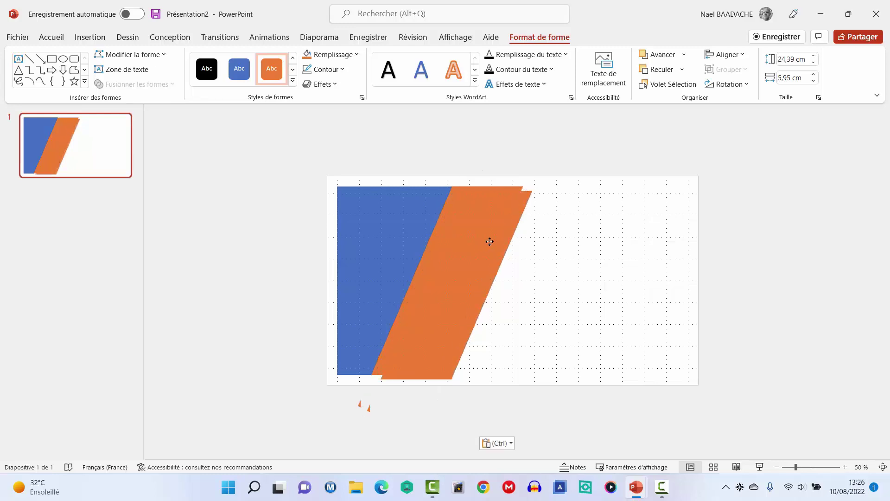
{"action": "mouse_move", "coordinate": [481, 241]}
{"action": "left_mouse_down"}
{"action": "mouse_move", "coordinate": [555, 235]}
{"action": "mouse_move", "coordinate": [548, 238]}
{"action": "left_mouse_up"}
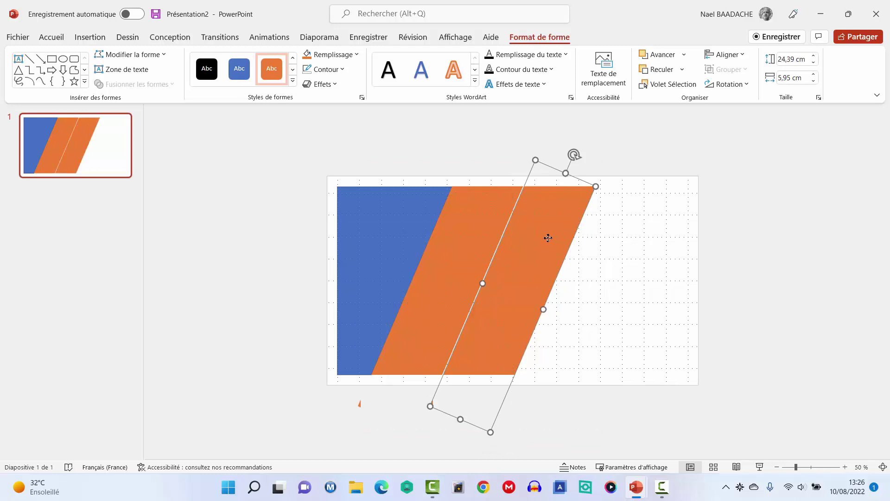
{"action": "key", "text": "ctrl+Left"}
{"action": "key", "text": "ctrl+Up"}
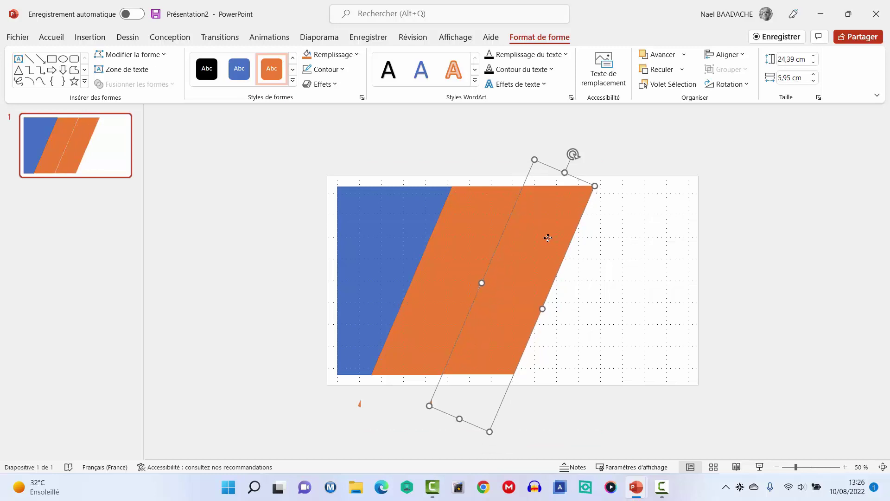
{"action": "left_click", "coordinate": [357, 55]}
{"action": "left_click", "coordinate": [324, 112]}
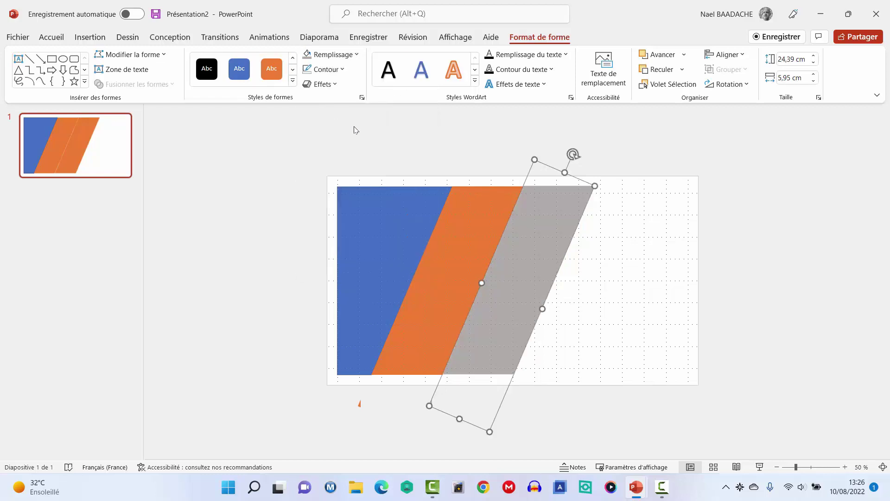
{"action": "left_click", "coordinate": [869, 305]}
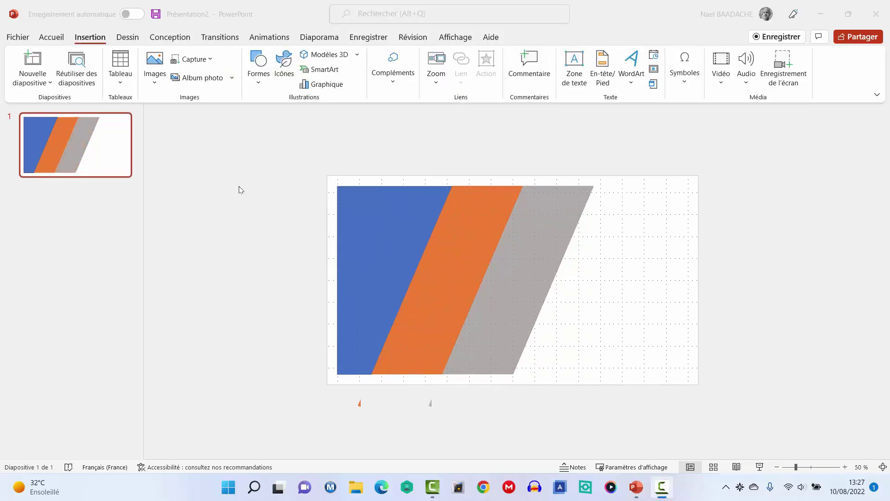
Insert the green mountain lake photo found by an online picture search for 'payasage'.
{"action": "left_click", "coordinate": [80, 41]}
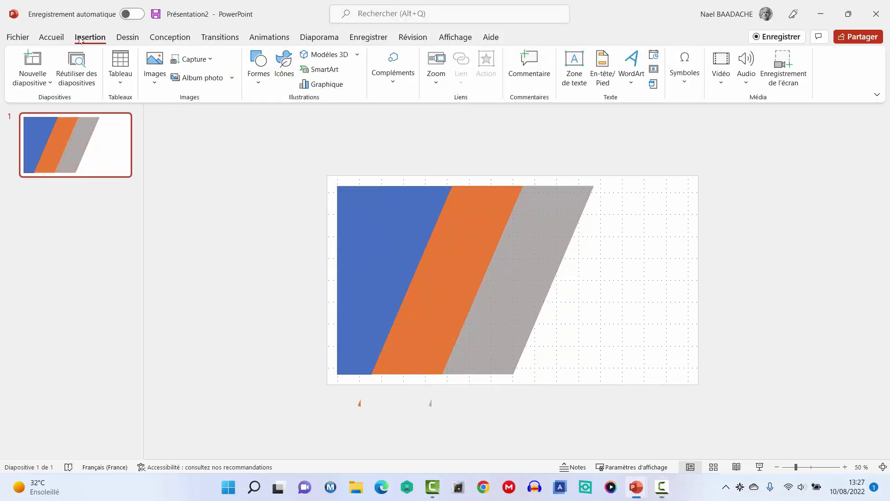
{"action": "left_click", "coordinate": [155, 84]}
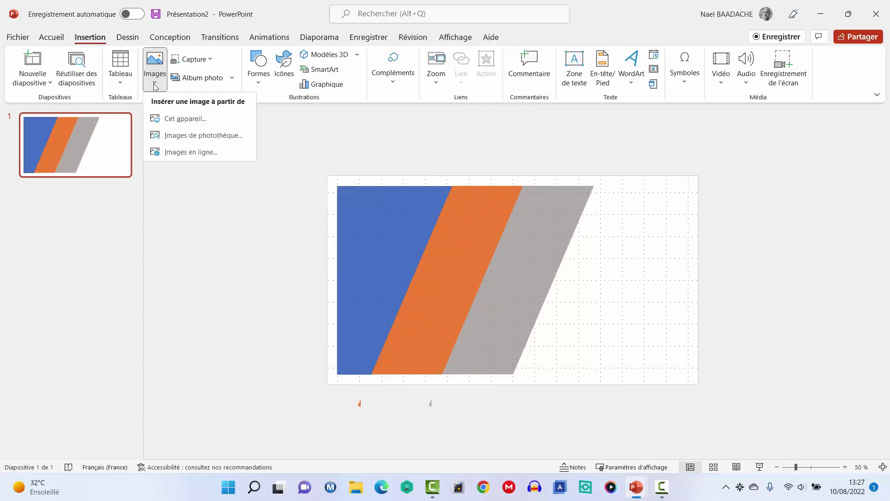
{"action": "left_click", "coordinate": [177, 153]}
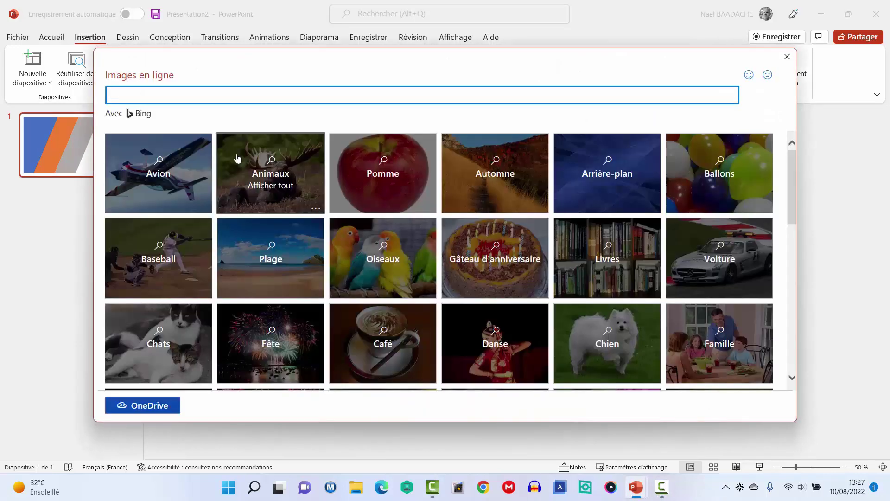
{"action": "type", "text": "payasage"}
{"action": "key", "text": "Return"}
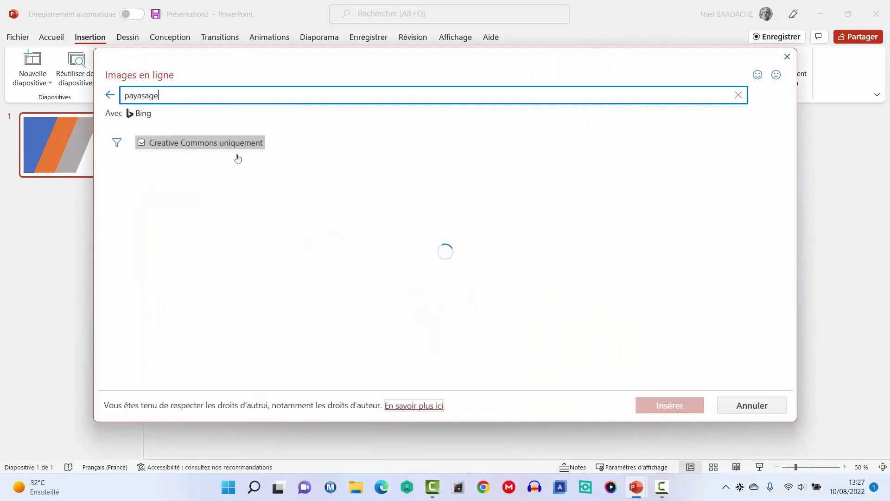
{"action": "mouse_move", "coordinate": [374, 358]}
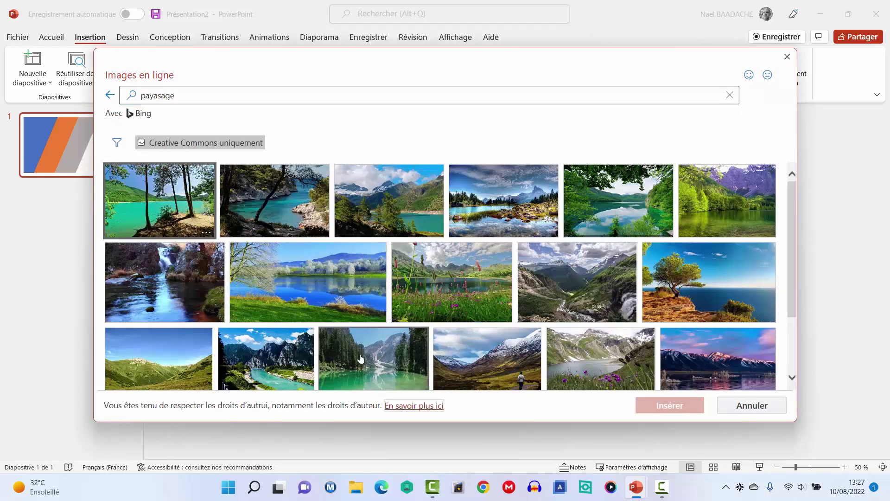
{"action": "left_click", "coordinate": [361, 359]}
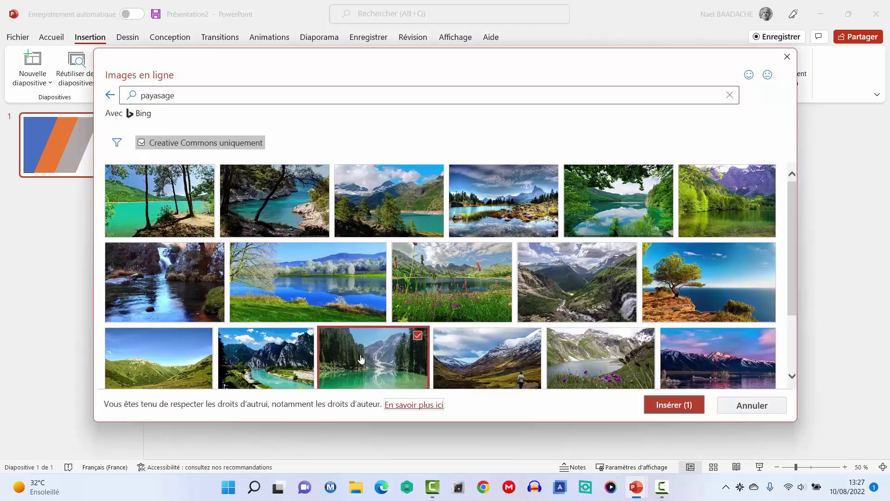
{"action": "left_click", "coordinate": [675, 407]}
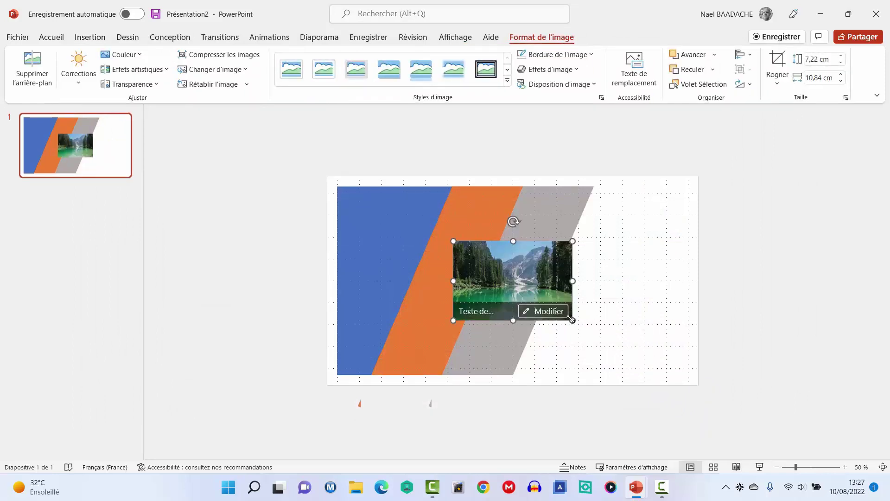
Stretch the lake photo's corner and edges until it covers the whole slide at 17,36 × 32 cm.
{"action": "left_click_drag", "start_coordinate": [573, 320], "coordinate": [668, 368]}
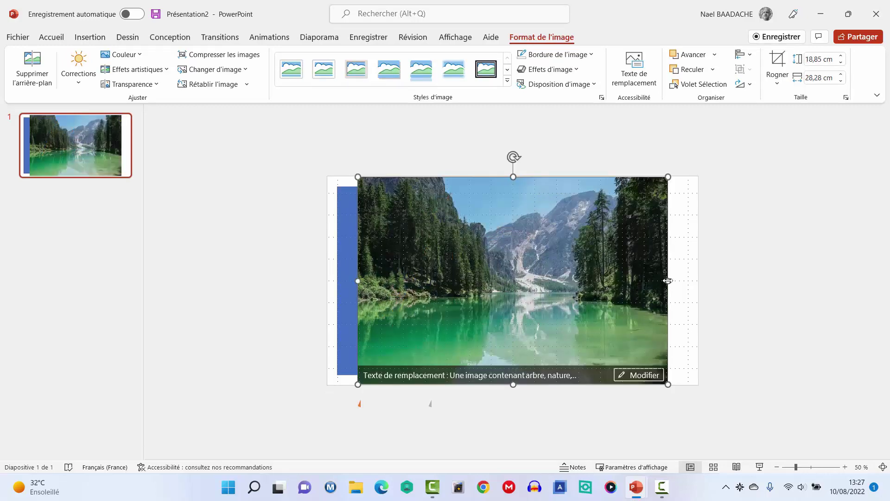
{"action": "left_click_drag", "start_coordinate": [668, 280], "coordinate": [698, 281]}
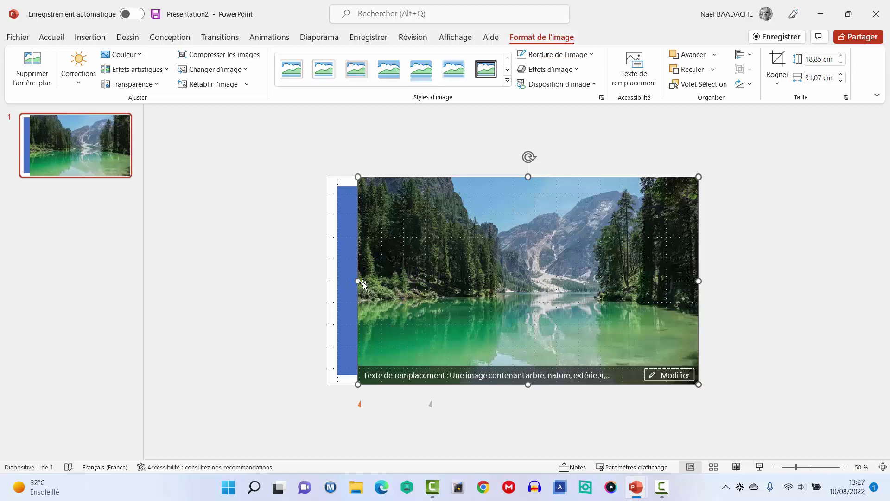
{"action": "left_click_drag", "start_coordinate": [358, 281], "coordinate": [338, 280]}
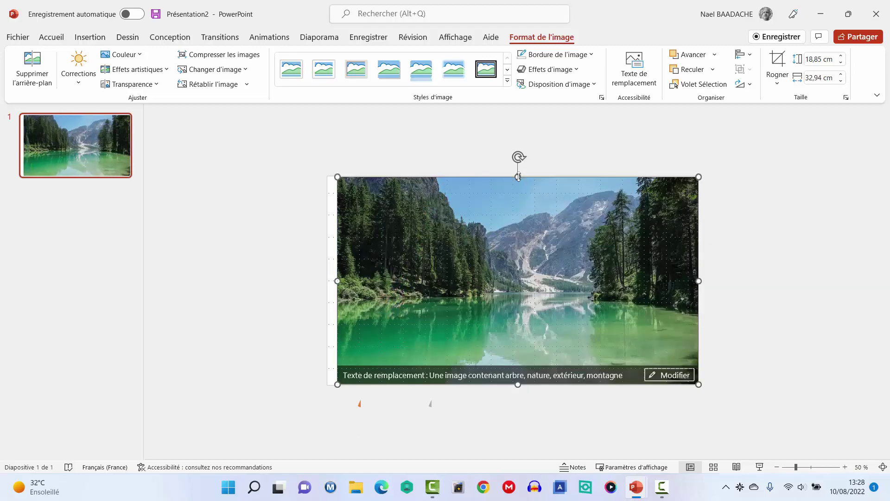
{"action": "left_click_drag", "start_coordinate": [523, 176], "coordinate": [518, 187]}
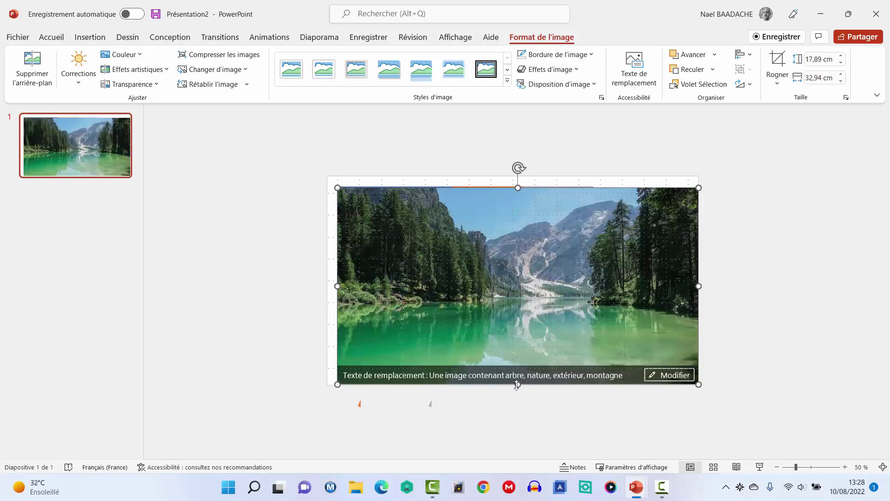
{"action": "left_click_drag", "start_coordinate": [517, 384], "coordinate": [522, 374]}
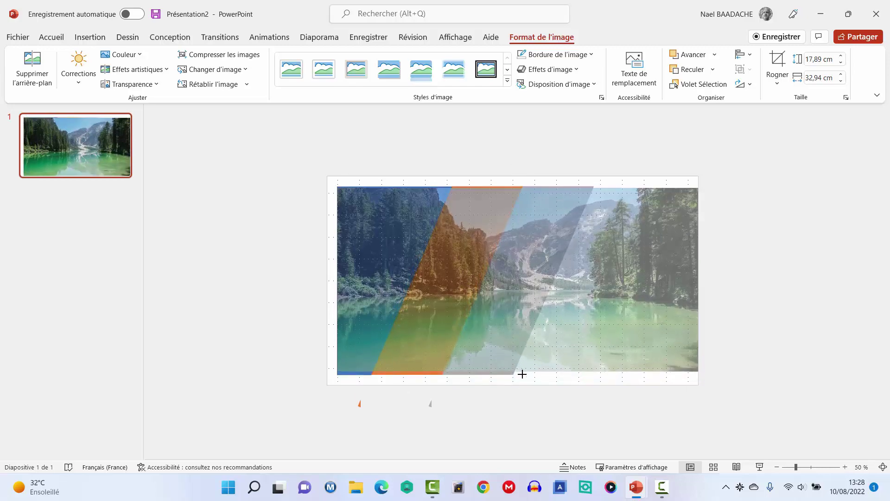
{"action": "left_click_drag", "start_coordinate": [522, 374], "coordinate": [522, 376]}
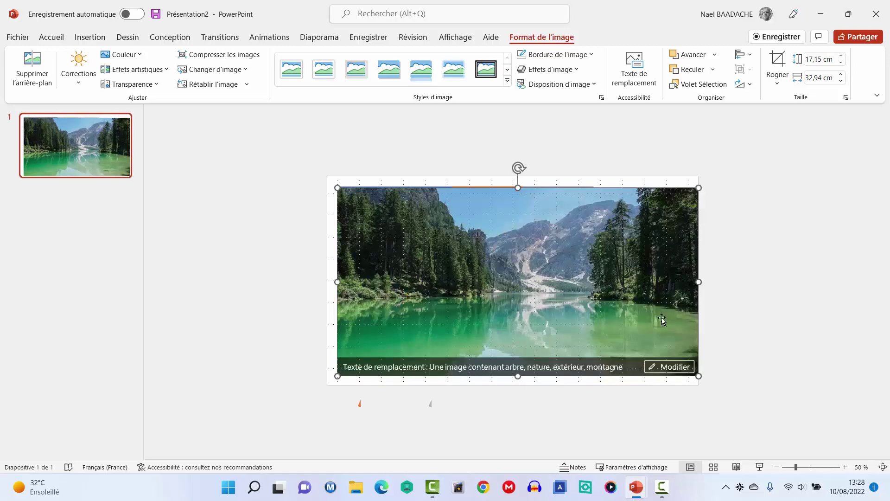
{"action": "left_click_drag", "start_coordinate": [696, 282], "coordinate": [670, 277]}
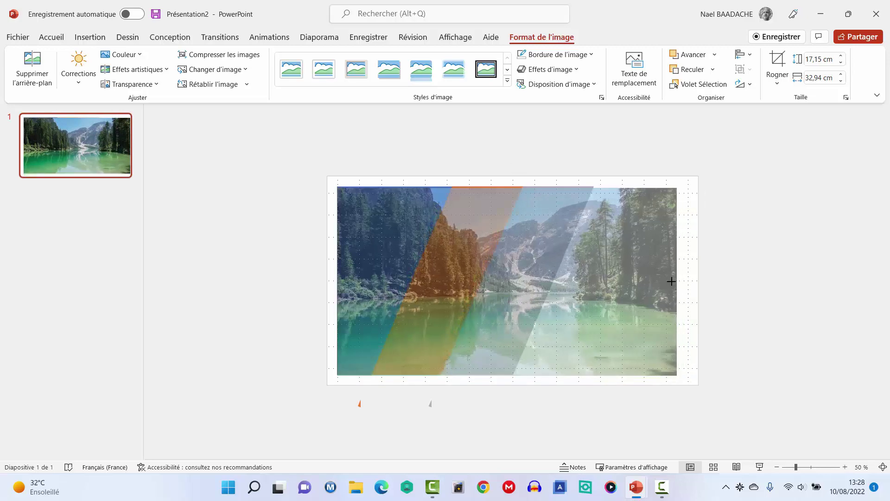
{"action": "left_click_drag", "start_coordinate": [680, 274], "coordinate": [688, 274]}
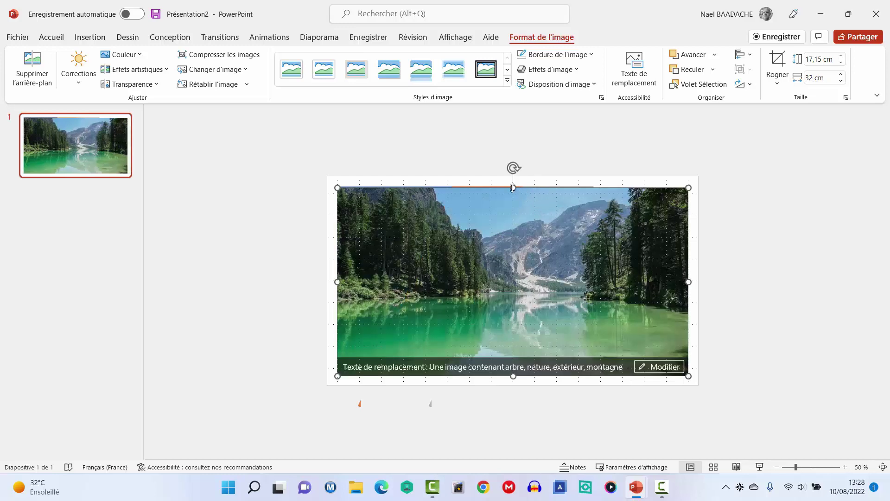
{"action": "left_click_drag", "start_coordinate": [513, 188], "coordinate": [513, 185]}
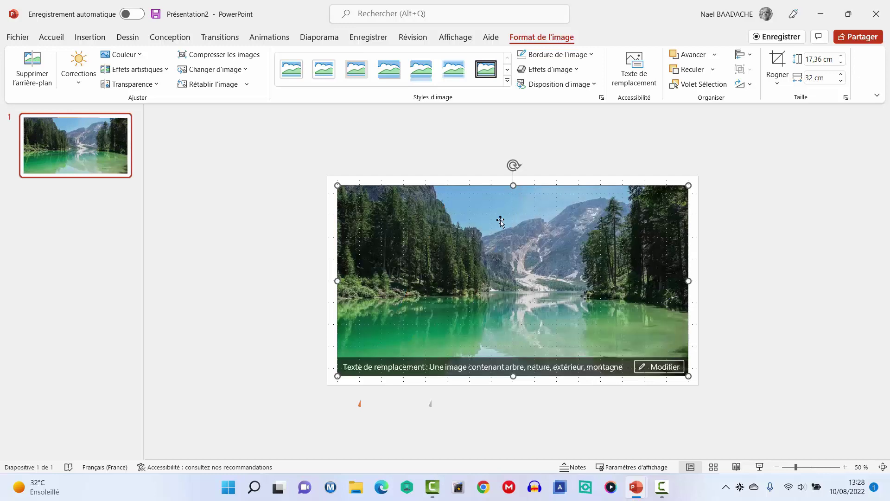
{"action": "left_click", "coordinate": [774, 337]}
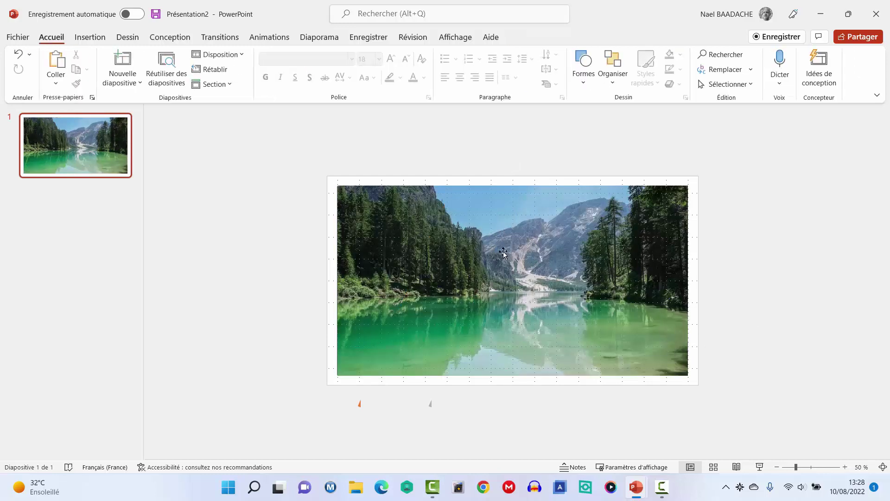
{"action": "left_click", "coordinate": [510, 238]}
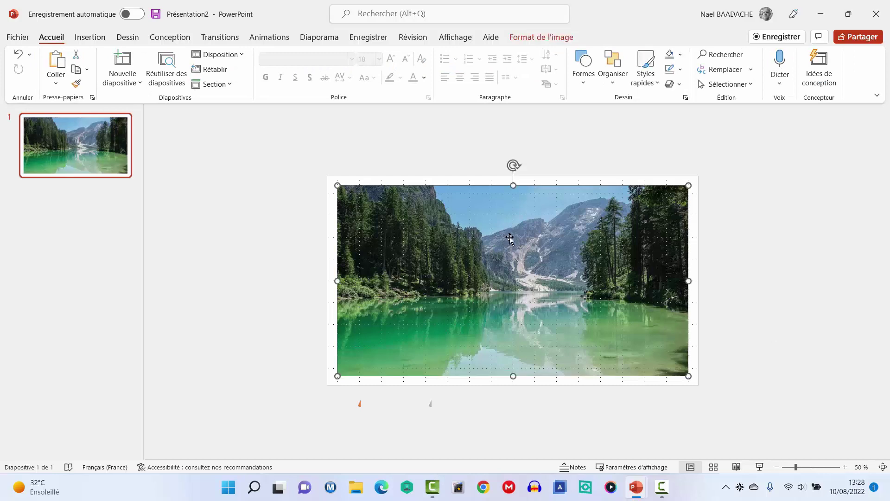
Send the lake photo to the back so the blue, orange and grey bands overlay it.
{"action": "right_click", "coordinate": [511, 239]}
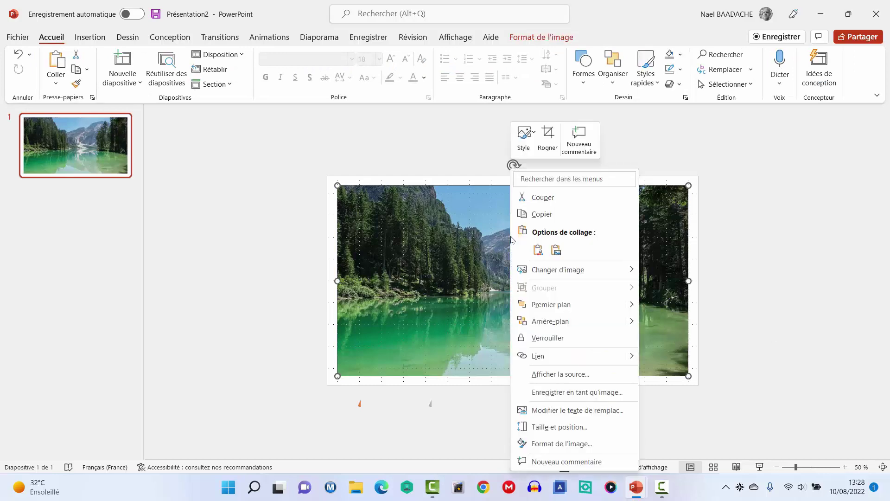
{"action": "left_click", "coordinate": [536, 321]}
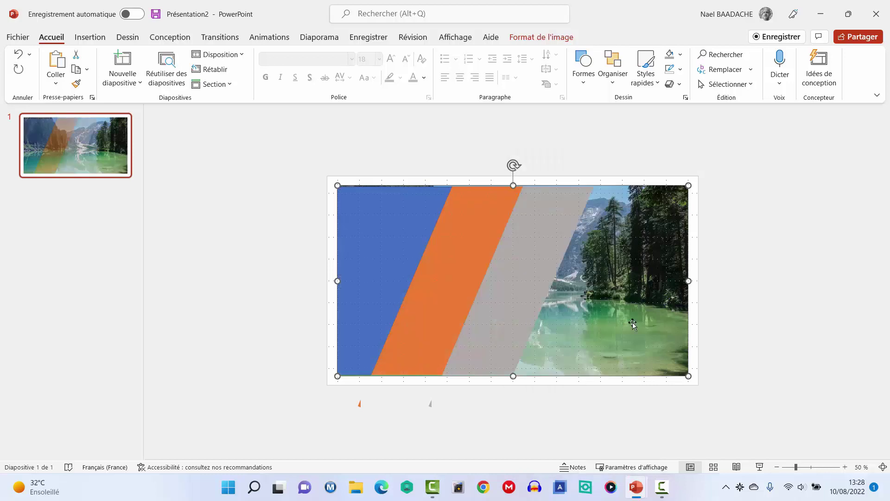
{"action": "left_click", "coordinate": [384, 220]}
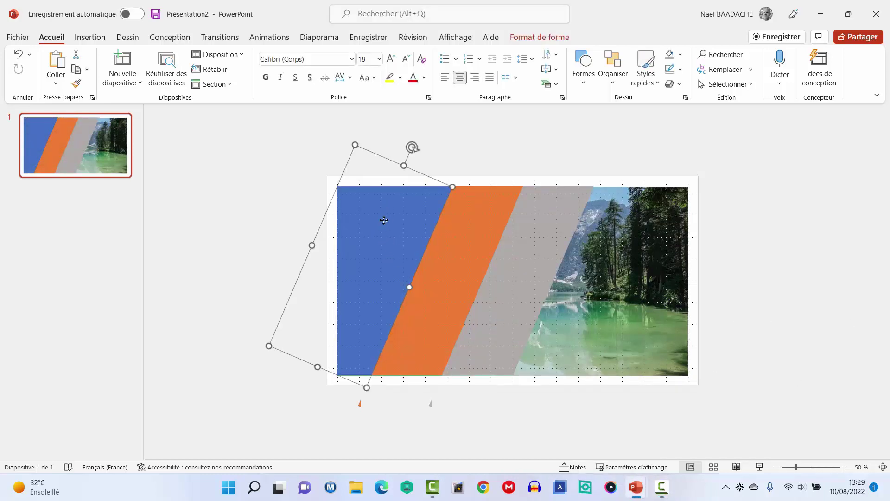
Give the left blue band a white fill at 38% transparency in Format de la forme.
{"action": "right_click", "coordinate": [383, 220]}
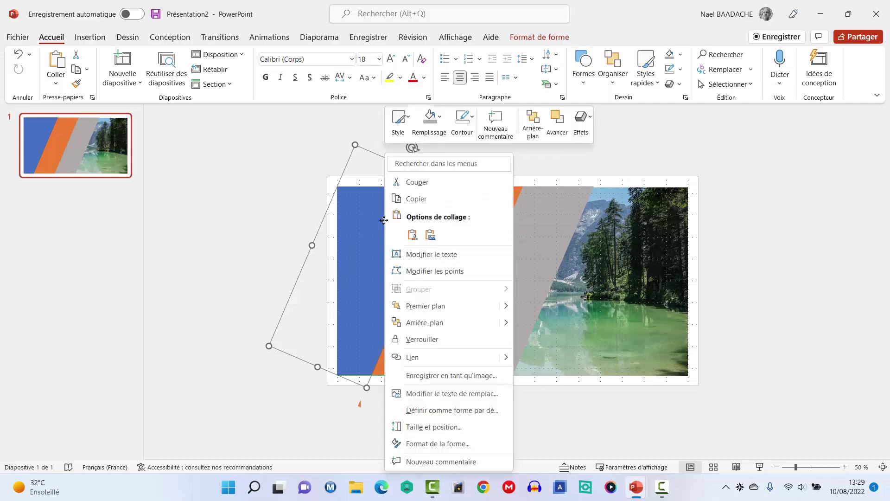
{"action": "left_click", "coordinate": [427, 444]}
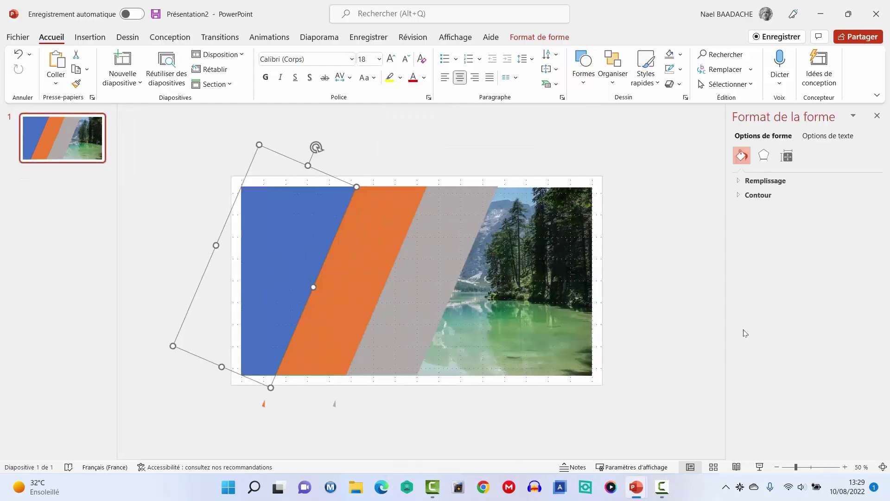
{"action": "left_click", "coordinate": [740, 181]}
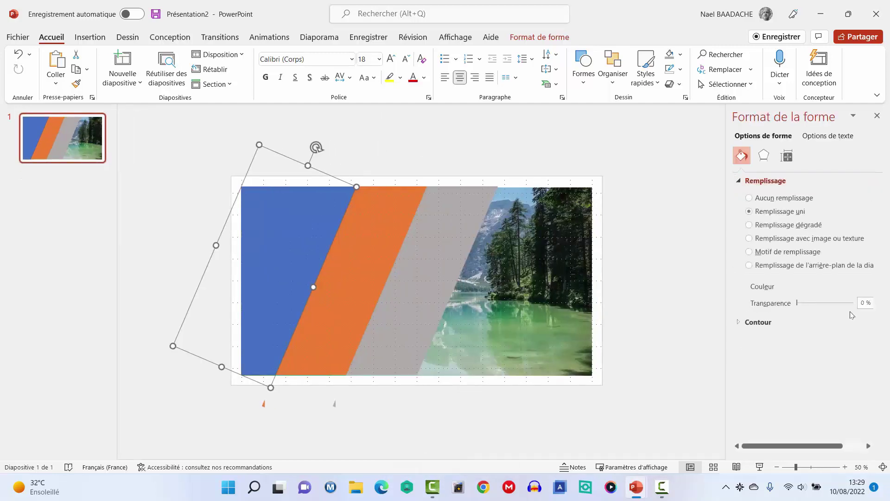
{"action": "left_click_drag", "start_coordinate": [726, 302], "coordinate": [664, 302]}
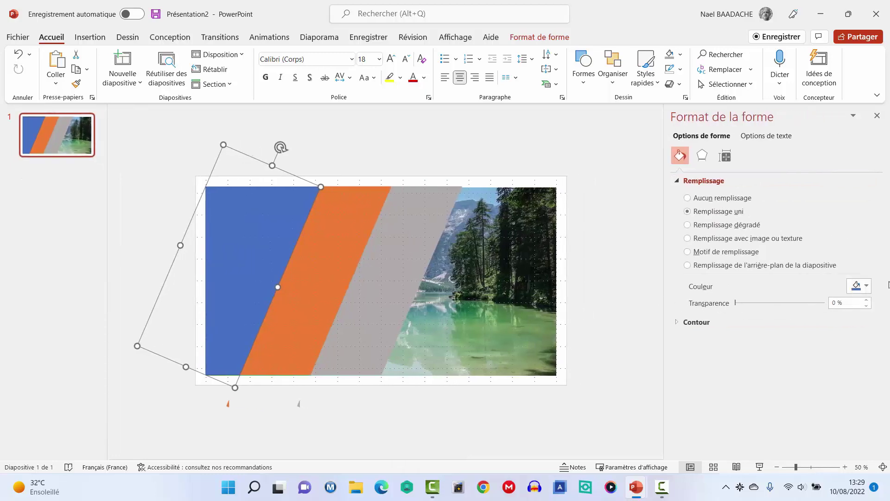
{"action": "left_click", "coordinate": [867, 287]}
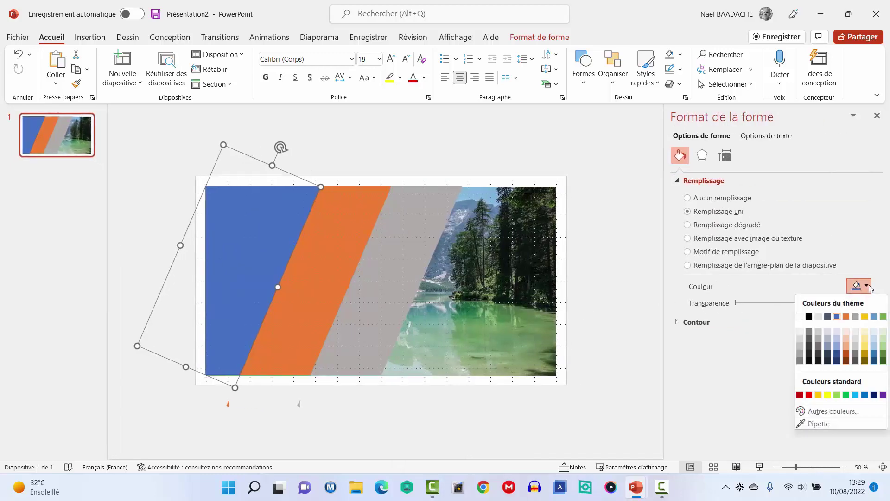
{"action": "left_click", "coordinate": [799, 317]}
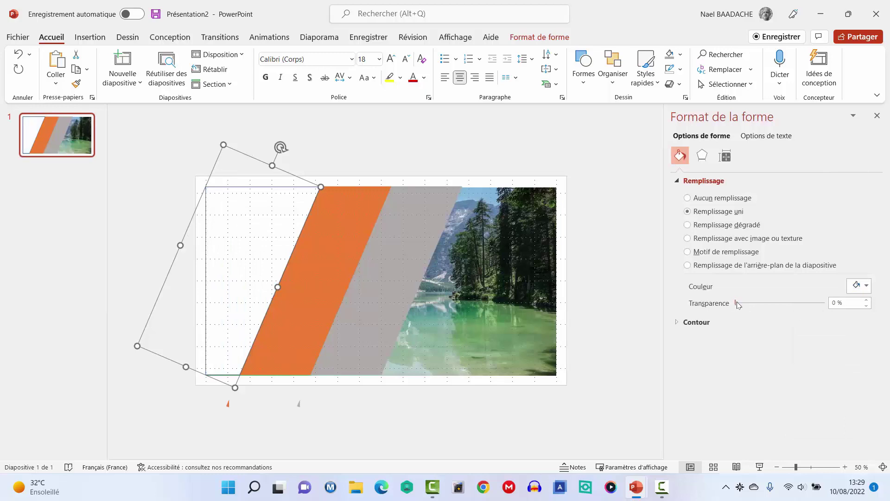
{"action": "left_click_drag", "start_coordinate": [736, 302], "coordinate": [770, 303]}
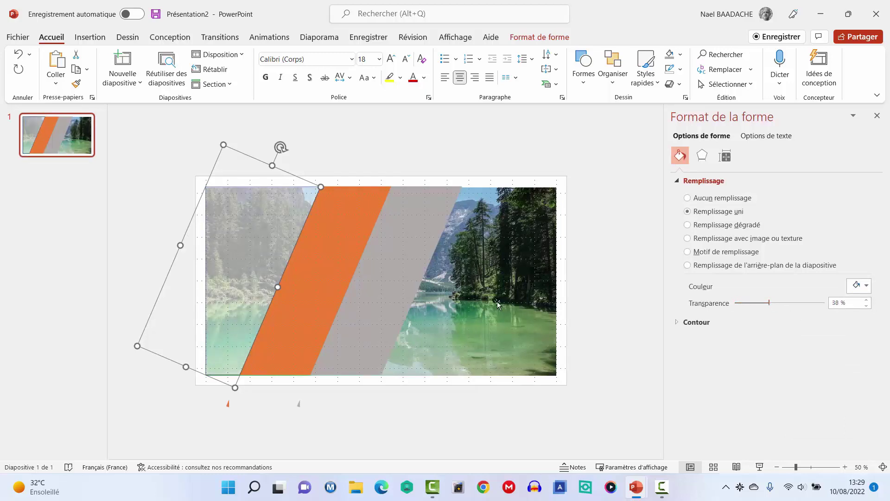
Switch the orange band to a gradient fill reduced to two stops.
{"action": "left_click", "coordinate": [340, 244]}
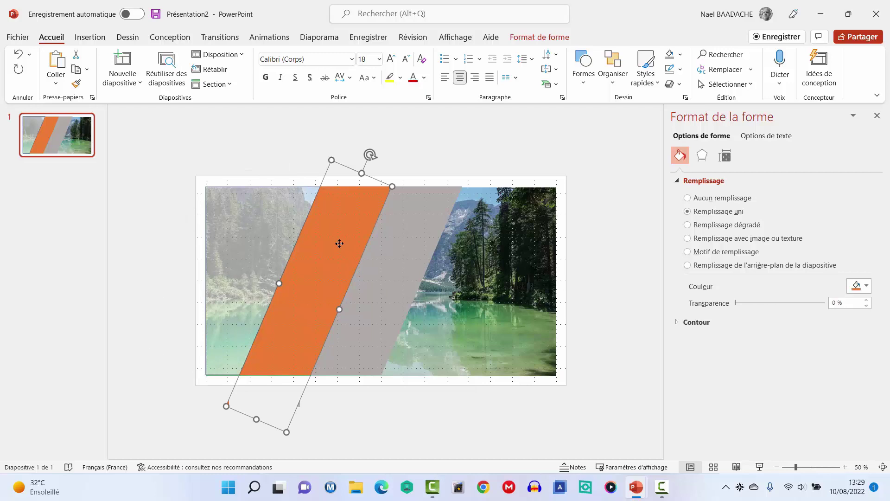
{"action": "right_click", "coordinate": [340, 244]}
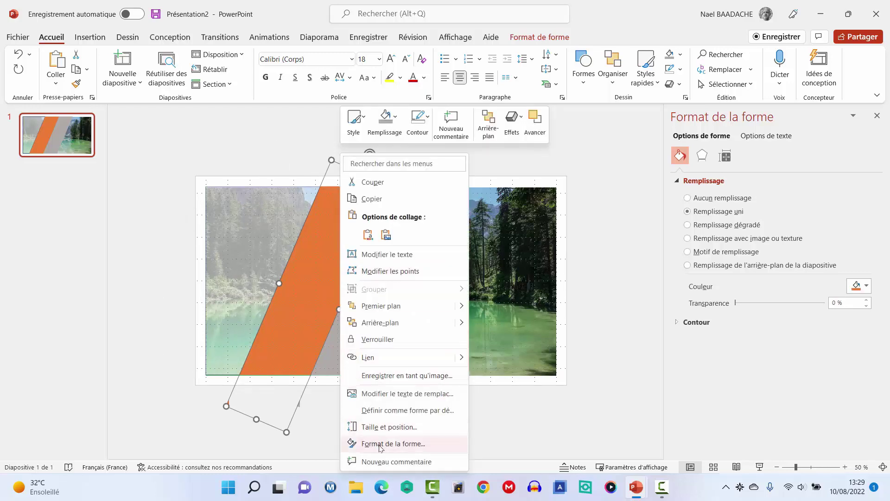
{"action": "left_click", "coordinate": [384, 446]}
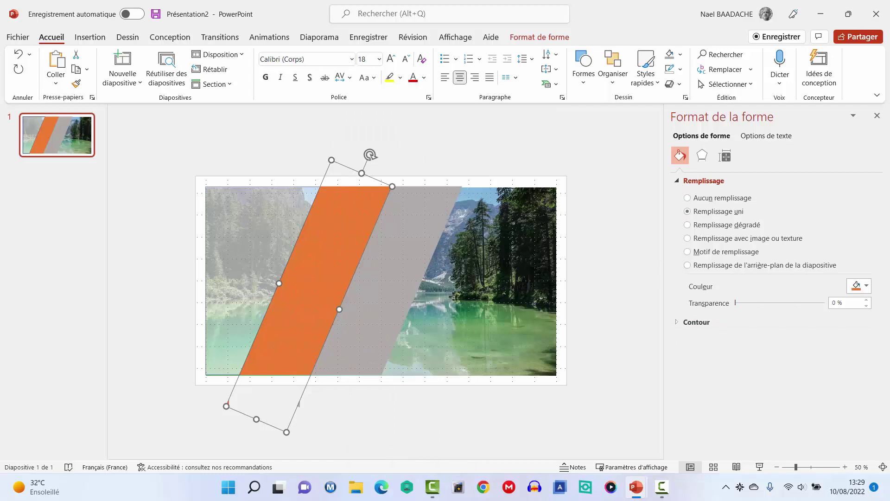
{"action": "left_click", "coordinate": [688, 225]}
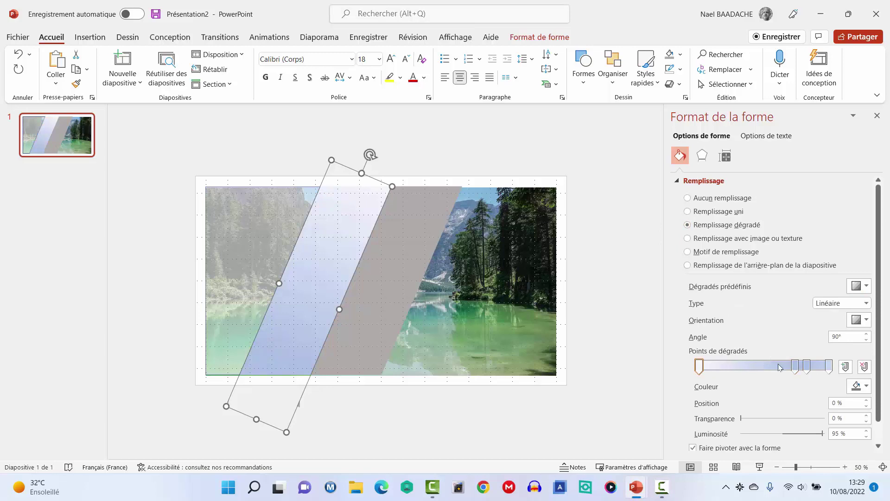
{"action": "mouse_move", "coordinate": [796, 369]}
{"action": "left_mouse_down"}
{"action": "mouse_move", "coordinate": [807, 370]}
{"action": "mouse_move", "coordinate": [805, 394]}
{"action": "left_mouse_up"}
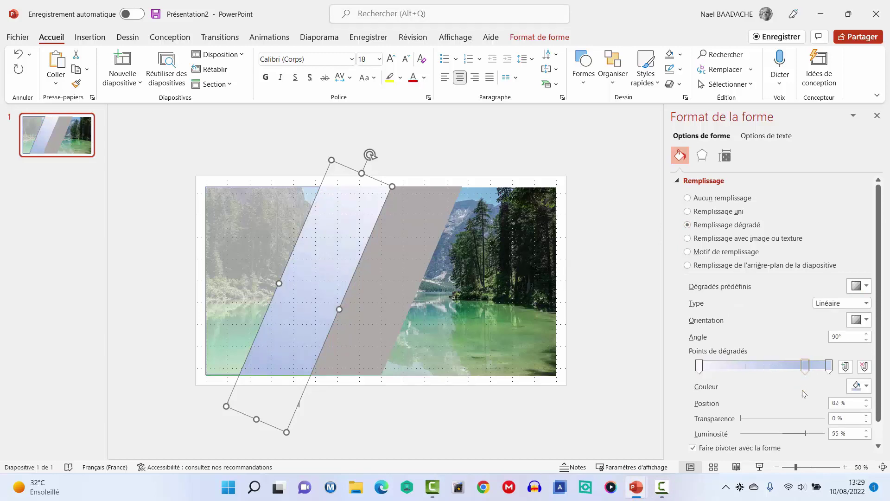
Make the first gradient stop black at about 48% transparency.
{"action": "left_click", "coordinate": [700, 367]}
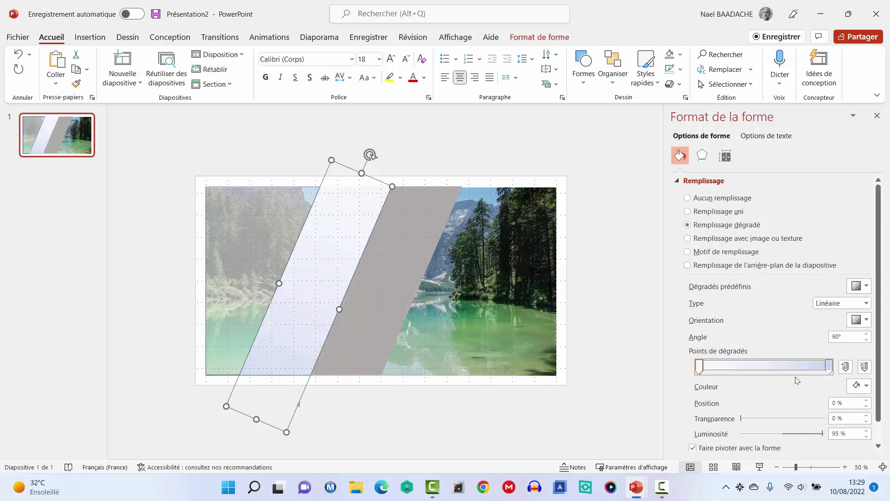
{"action": "left_click", "coordinate": [859, 386]}
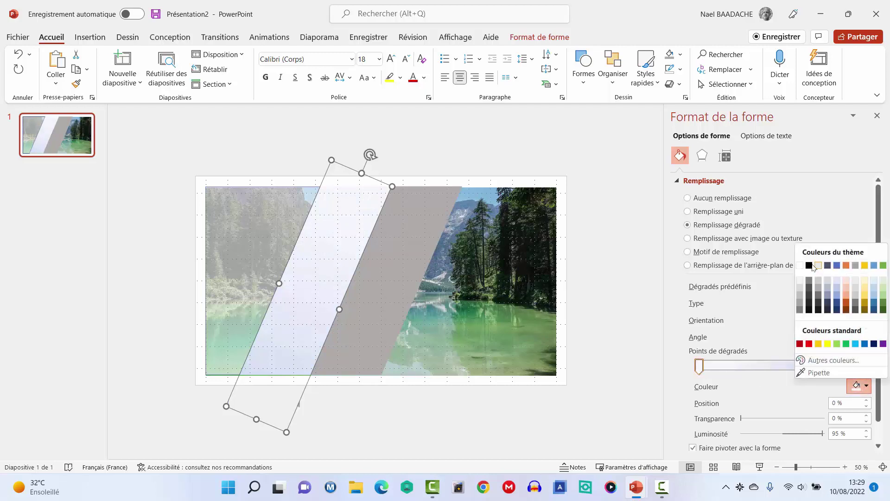
{"action": "left_click", "coordinate": [810, 265]}
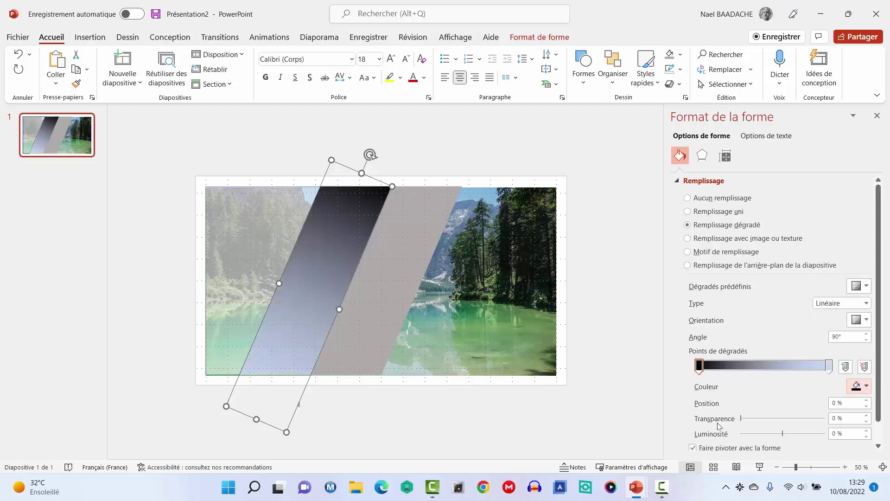
{"action": "left_click_drag", "start_coordinate": [742, 419], "coordinate": [782, 419]}
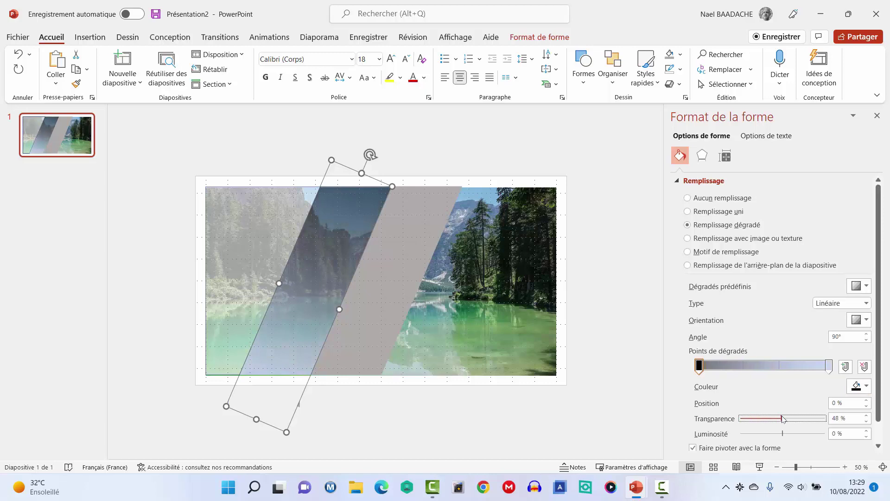
Make the last stop white at 48% transparency and move the black stop to 3%.
{"action": "left_click", "coordinate": [830, 367]}
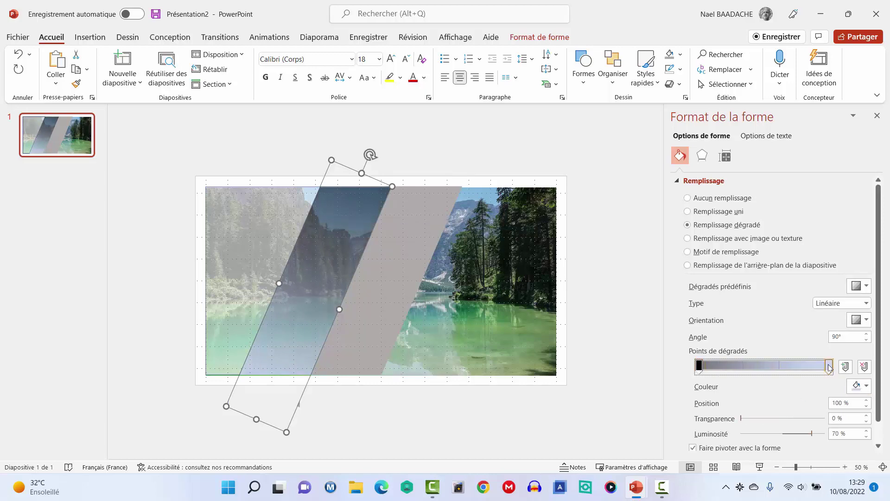
{"action": "left_click", "coordinate": [866, 386]}
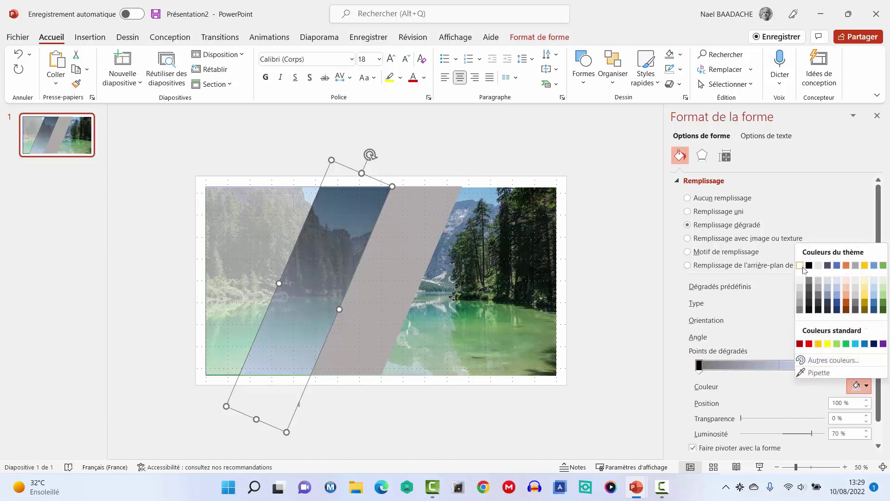
{"action": "left_click", "coordinate": [800, 265]}
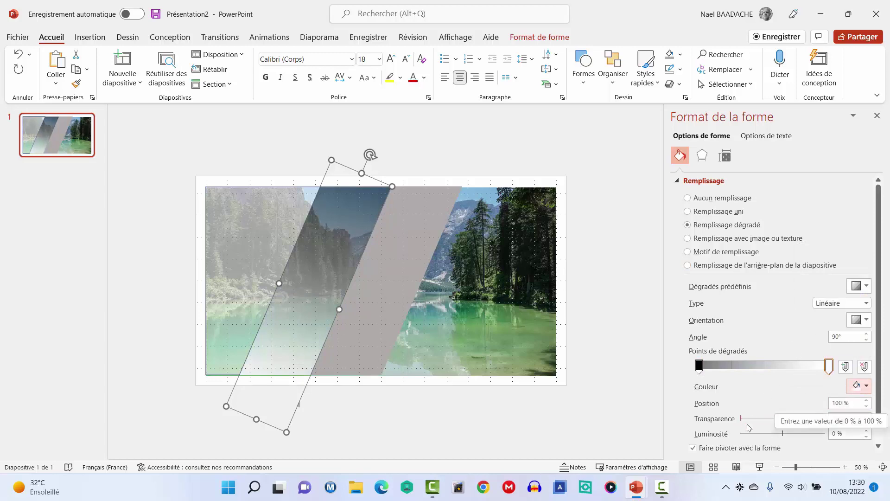
{"action": "left_click_drag", "start_coordinate": [742, 421], "coordinate": [784, 417]}
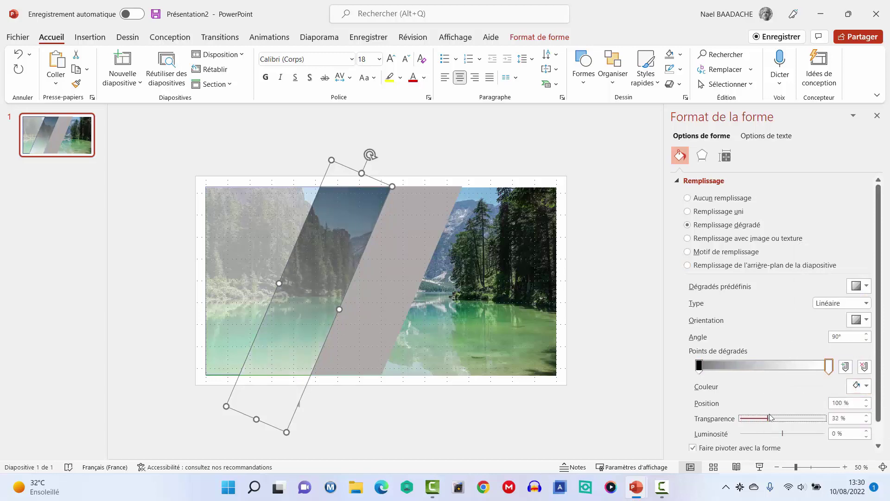
{"action": "left_click", "coordinate": [700, 365]}
{"action": "left_click_drag", "start_coordinate": [700, 367], "coordinate": [703, 367]}
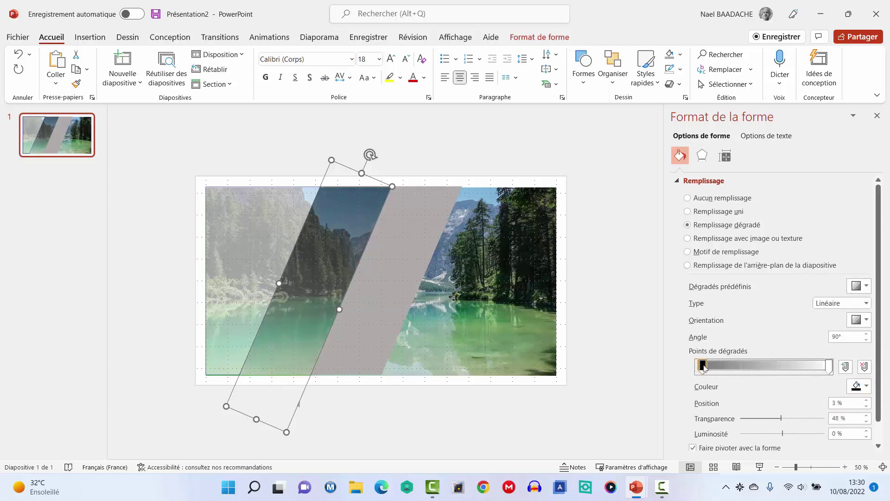
Change the band's gradient direction to 0°.
{"action": "left_click", "coordinate": [615, 304]}
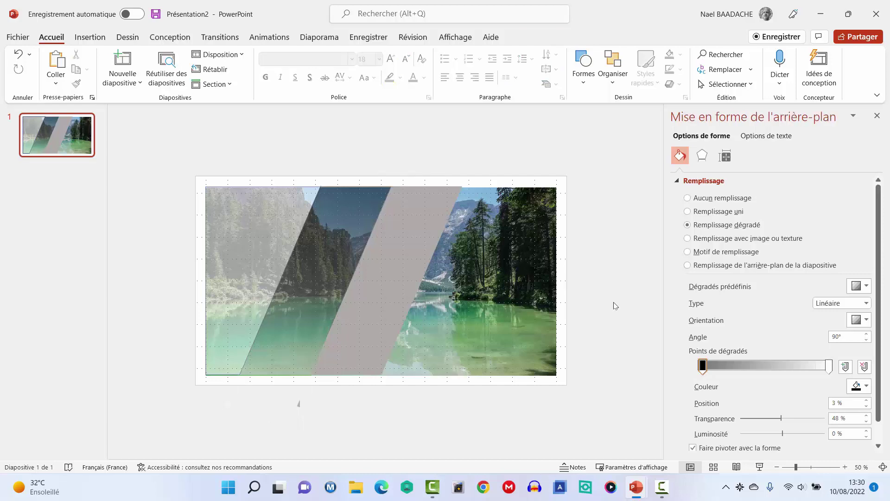
{"action": "left_click", "coordinate": [299, 404]}
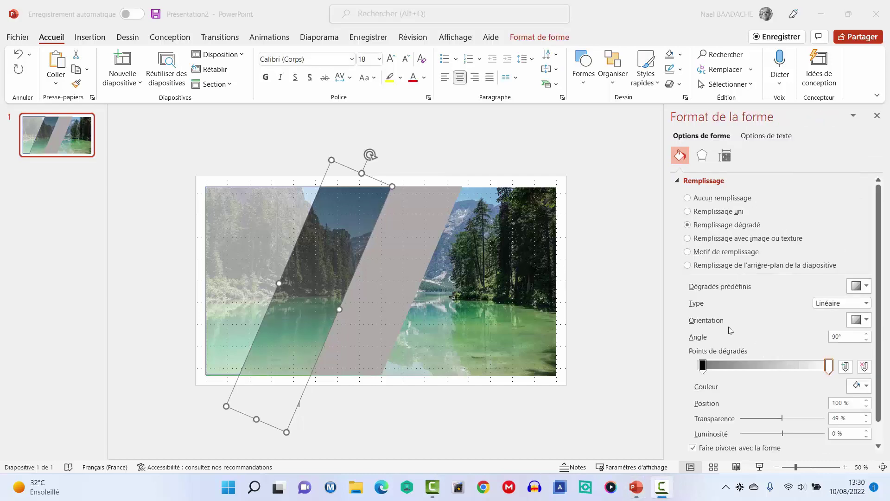
{"action": "left_click", "coordinate": [867, 320]}
{"action": "left_click", "coordinate": [846, 351]}
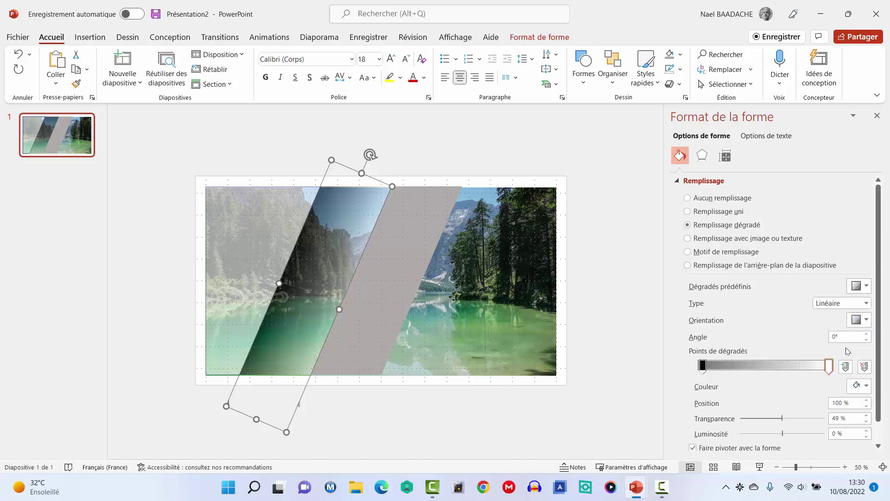
{"action": "key", "text": "Escape"}
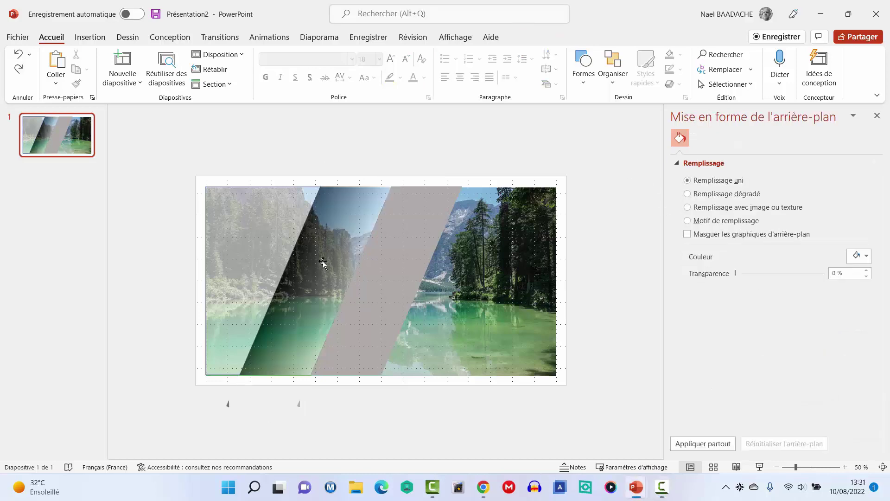
Move the black gradient stop to 16% and lower its transparency to 41%.
{"action": "left_click", "coordinate": [319, 271]}
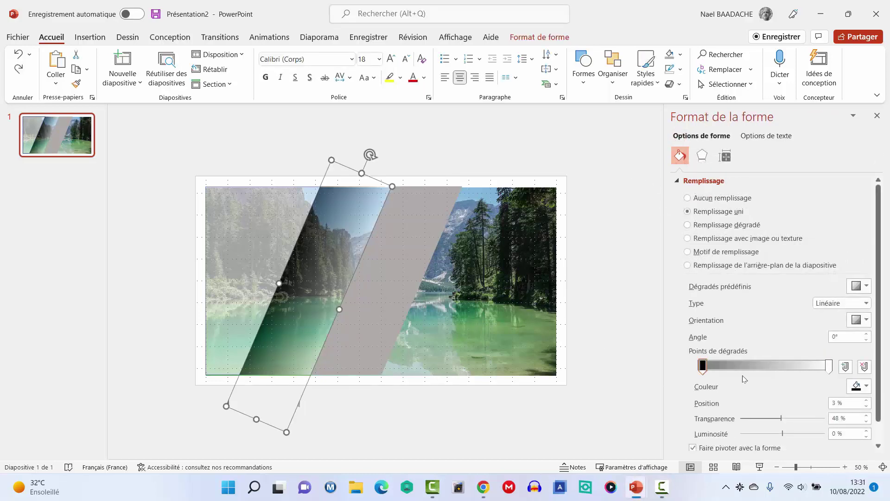
{"action": "left_click_drag", "start_coordinate": [713, 369], "coordinate": [721, 366]}
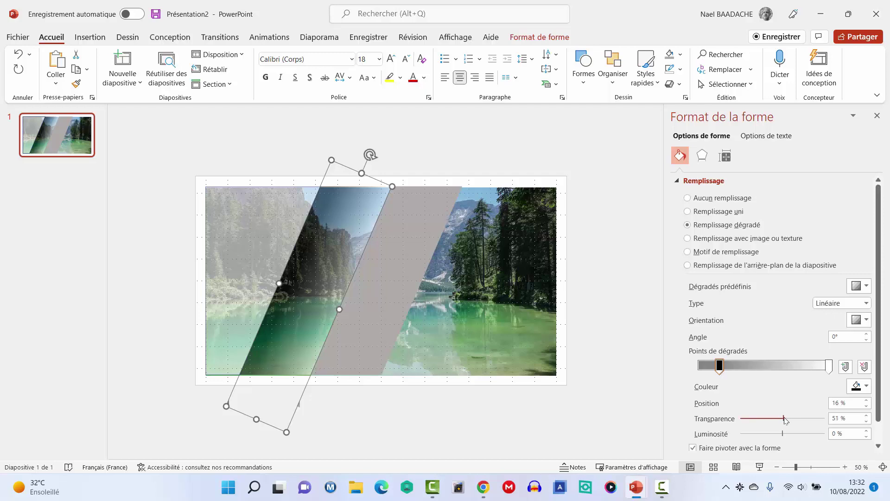
{"action": "left_click_drag", "start_coordinate": [784, 418], "coordinate": [781, 419]}
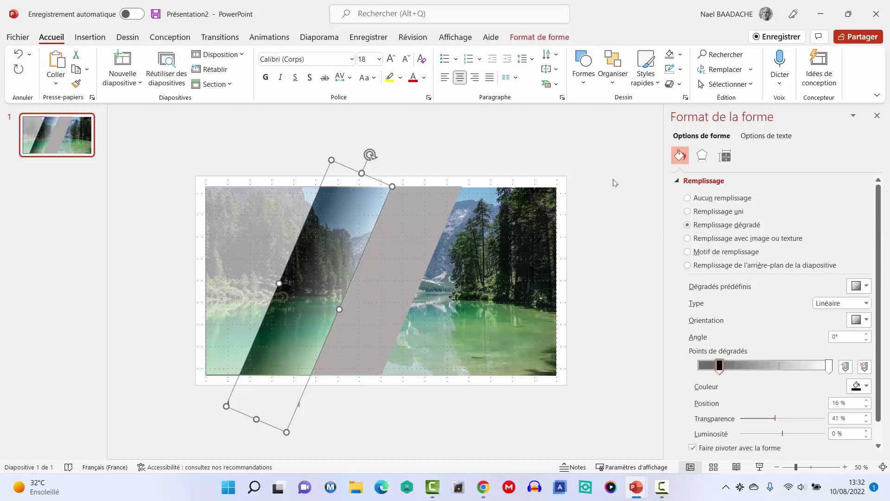
{"action": "left_click", "coordinate": [619, 157]}
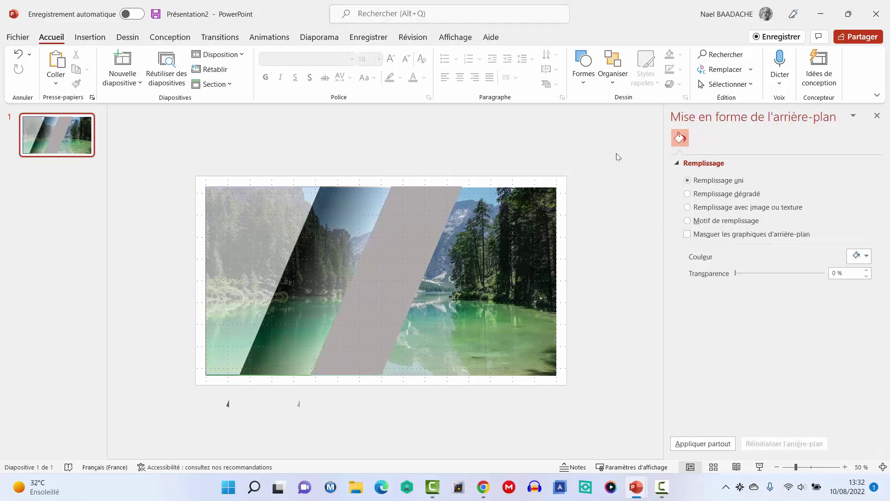
{"action": "left_click", "coordinate": [342, 234]}
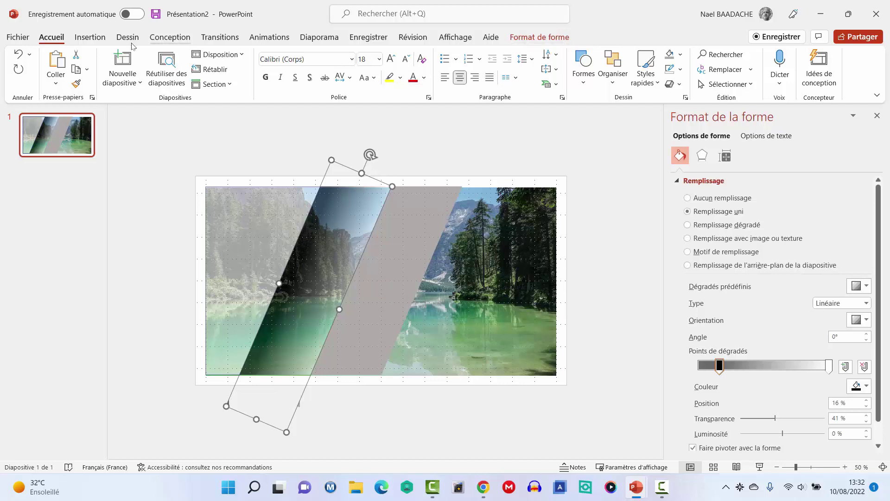
Paint the gradient band's formatting onto the grey band, then close the formatting pane.
{"action": "left_click", "coordinate": [76, 85]}
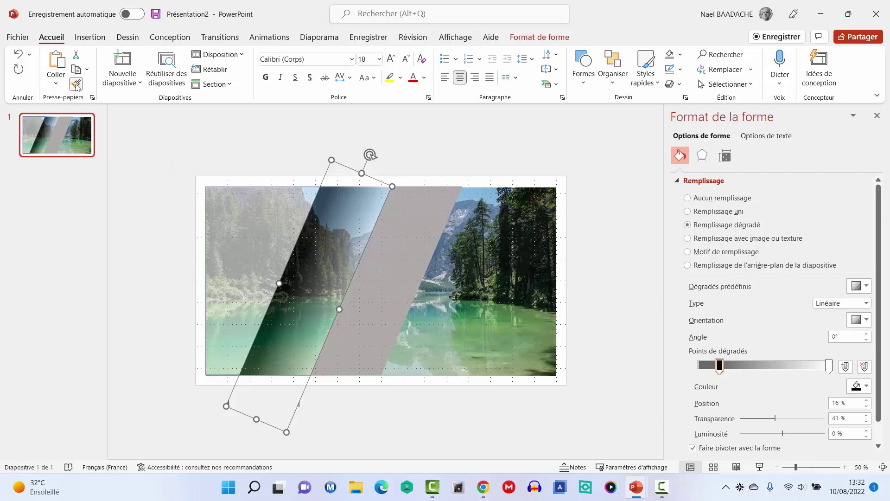
{"action": "left_click", "coordinate": [402, 247]}
{"action": "left_click", "coordinate": [645, 242]}
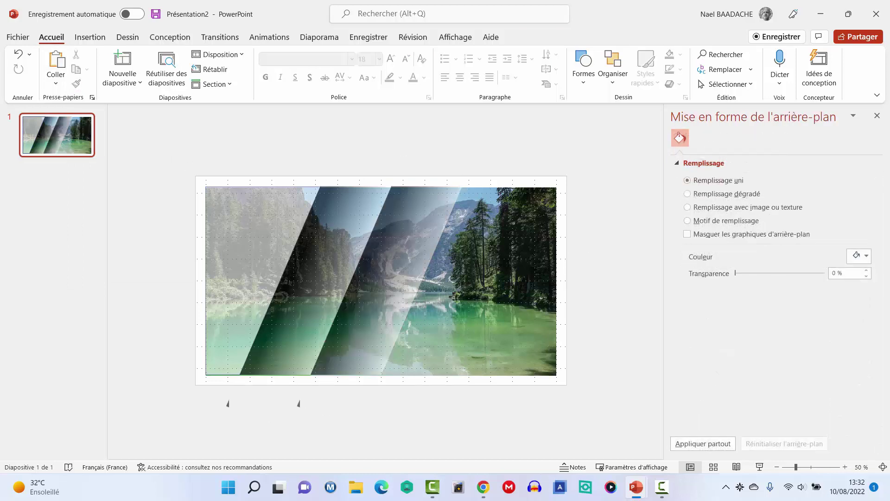
{"action": "key", "text": "F10"}
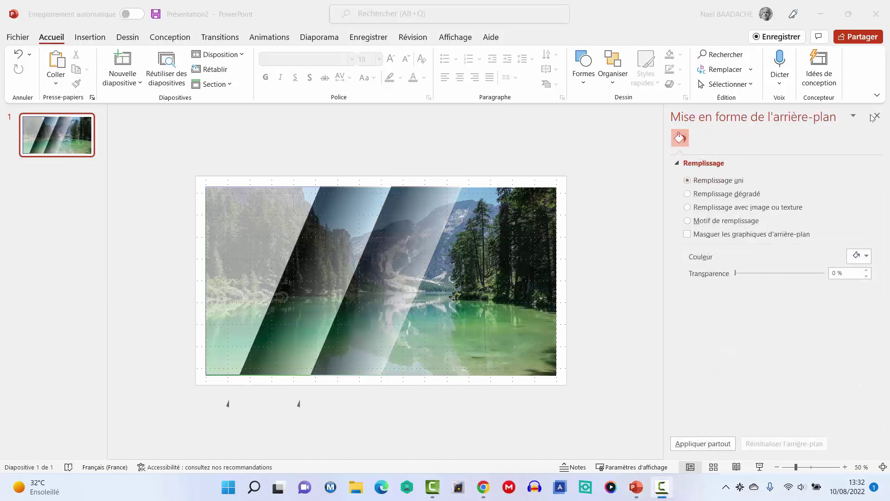
{"action": "left_click", "coordinate": [876, 116]}
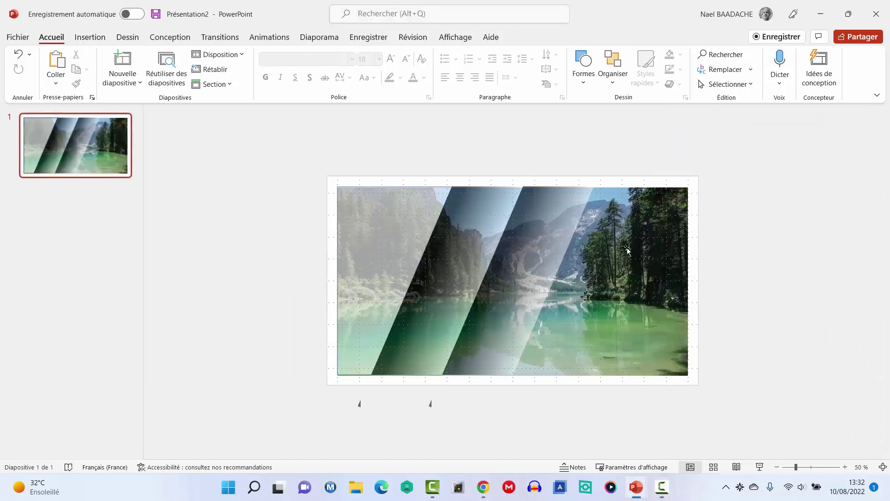
{"action": "scroll", "coordinate": [522, 277], "scroll_direction": "up", "scroll_amount": 3, "text": "ctrl"}
{"action": "scroll", "coordinate": [522, 277], "scroll_direction": "down", "scroll_amount": 1, "text": "ctrl"}
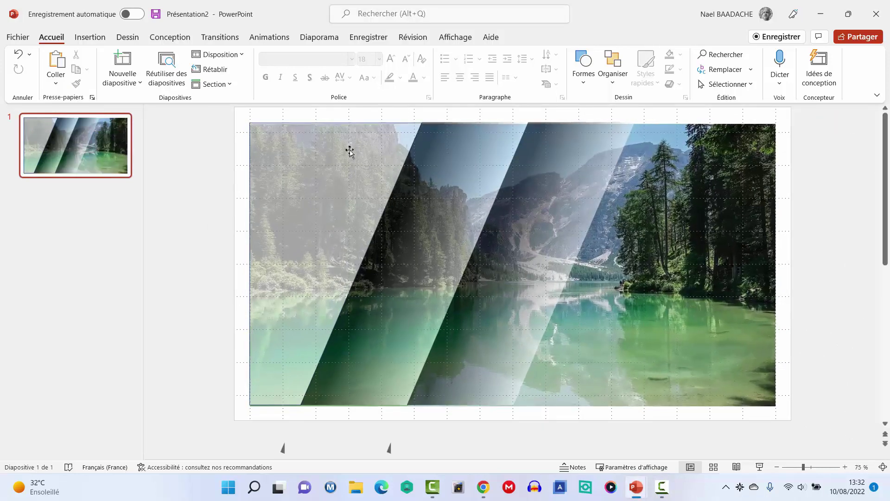
{"action": "left_click", "coordinate": [91, 38]}
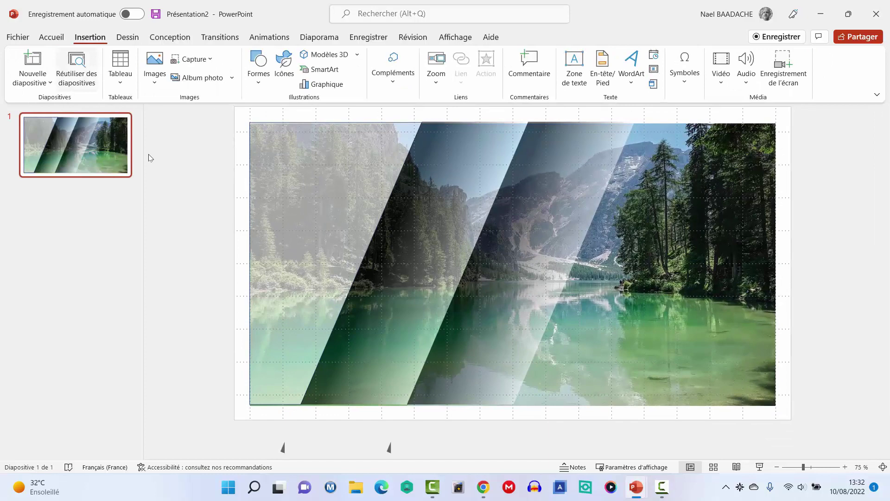
Add a centred top-left text box with the creator's name followed by 'Bureautique & Gestion'.
{"action": "left_click", "coordinate": [584, 71]}
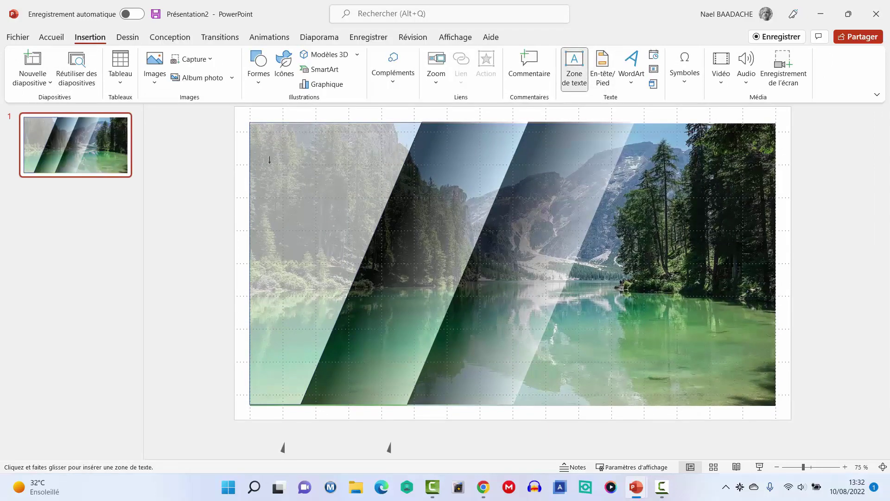
{"action": "left_click_drag", "start_coordinate": [267, 141], "coordinate": [399, 165]}
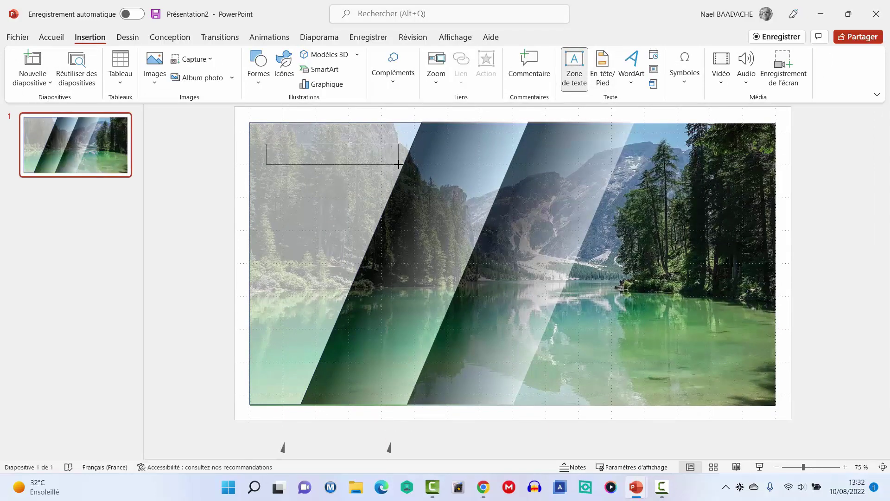
{"action": "type", "text": "NAEL B"}
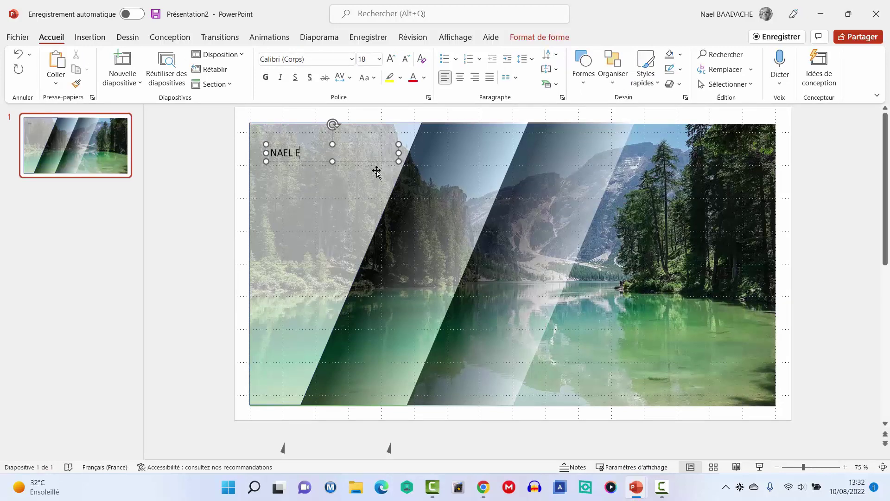
{"action": "type", "text": "autique  & G"}
{"action": "type", "text": " et "}
{"action": "type", "text": "&Ge"}
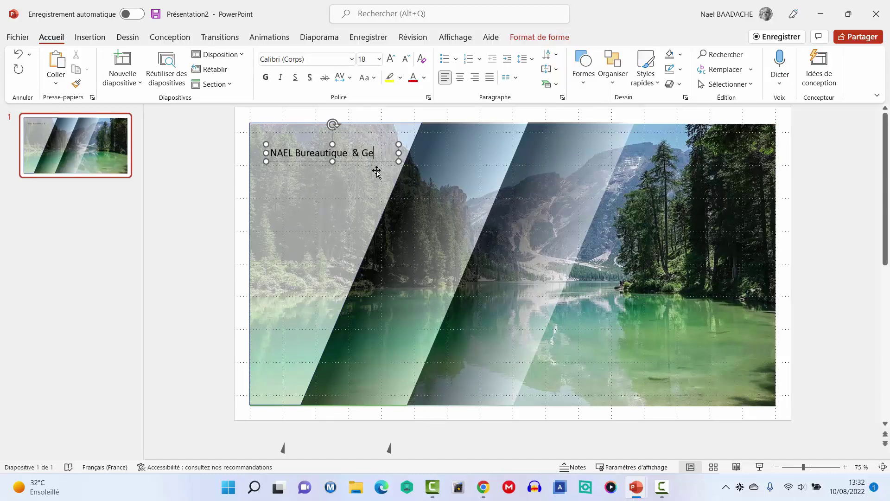
{"action": "type", "text": "stion"}
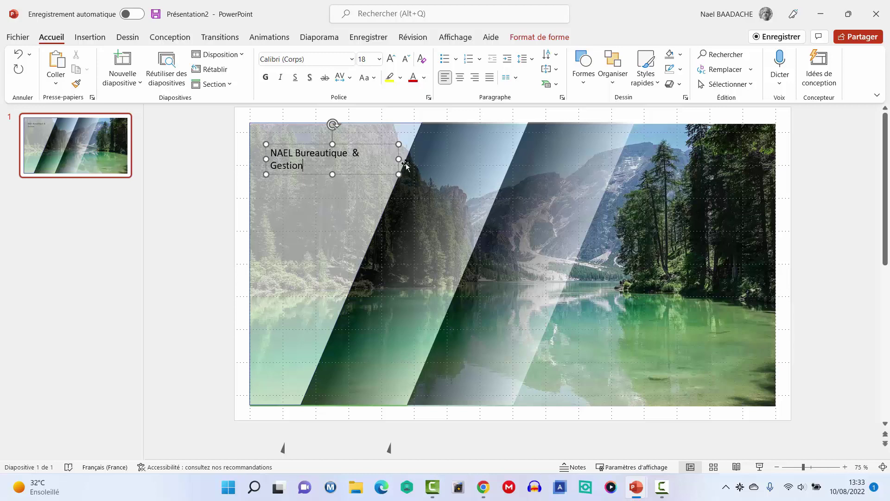
{"action": "left_click_drag", "start_coordinate": [399, 174], "coordinate": [423, 159]}
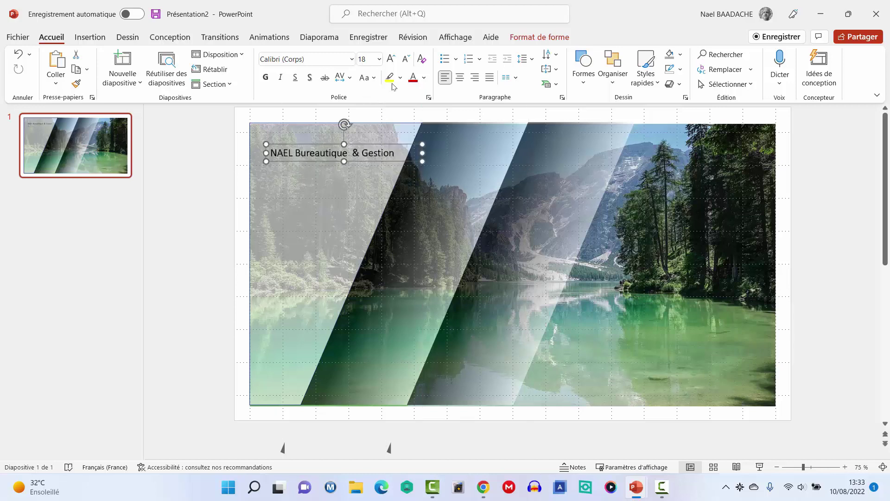
{"action": "left_click", "coordinate": [460, 77]}
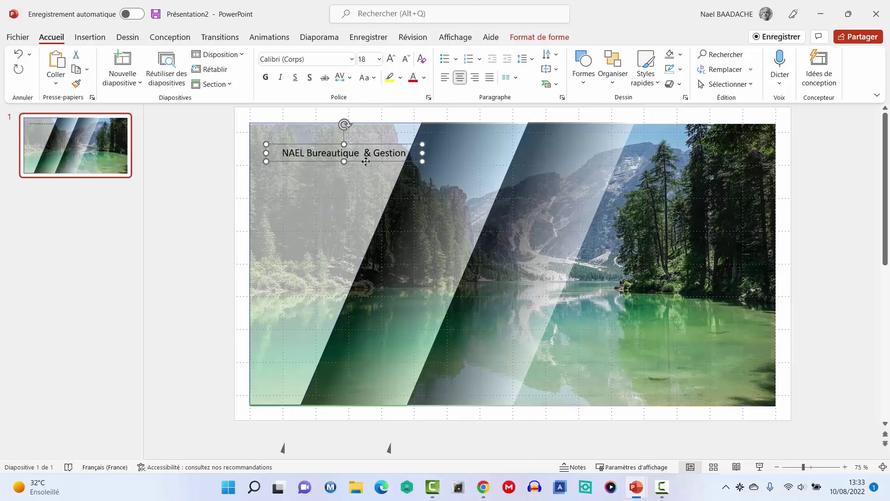
Nudge the title left and make it bold in Amasis MT Pro Black.
{"action": "left_click_drag", "start_coordinate": [366, 161], "coordinate": [346, 163]}
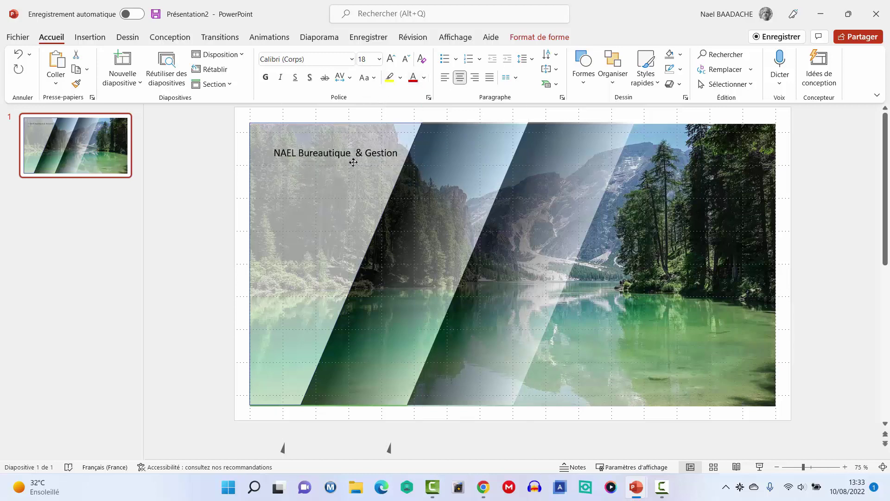
{"action": "left_click", "coordinate": [265, 79]}
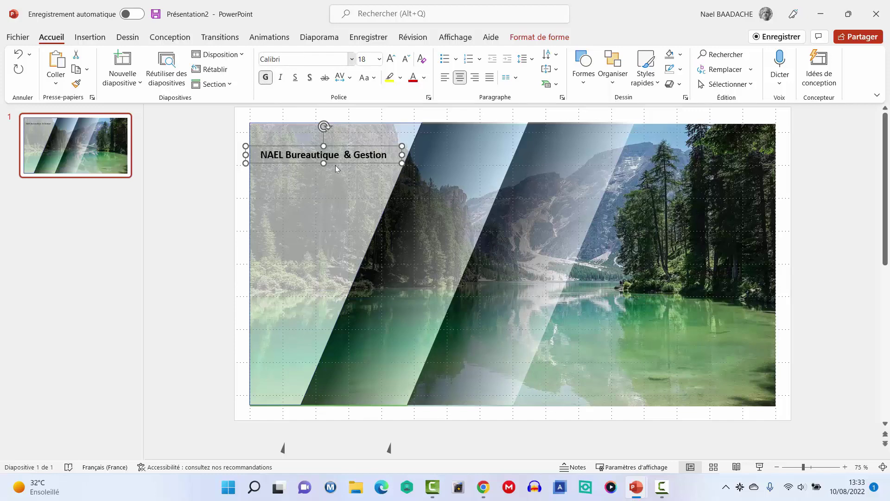
{"action": "left_click", "coordinate": [352, 59]}
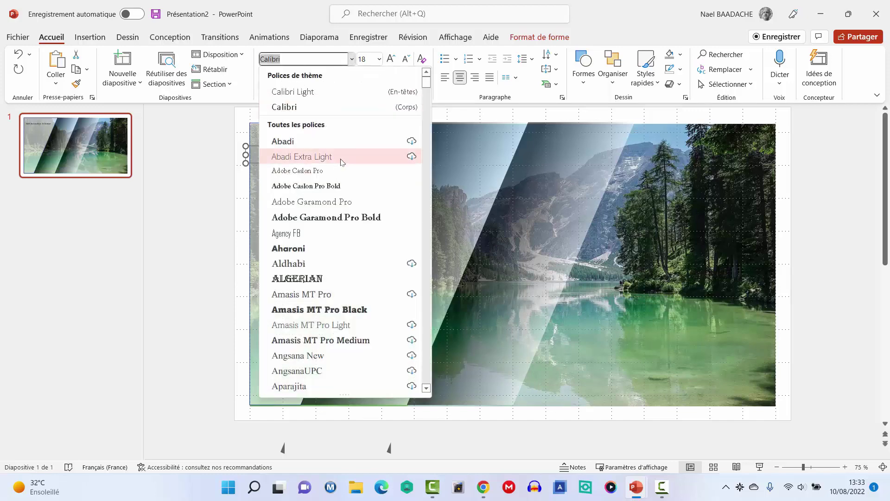
{"action": "left_click", "coordinate": [295, 314]}
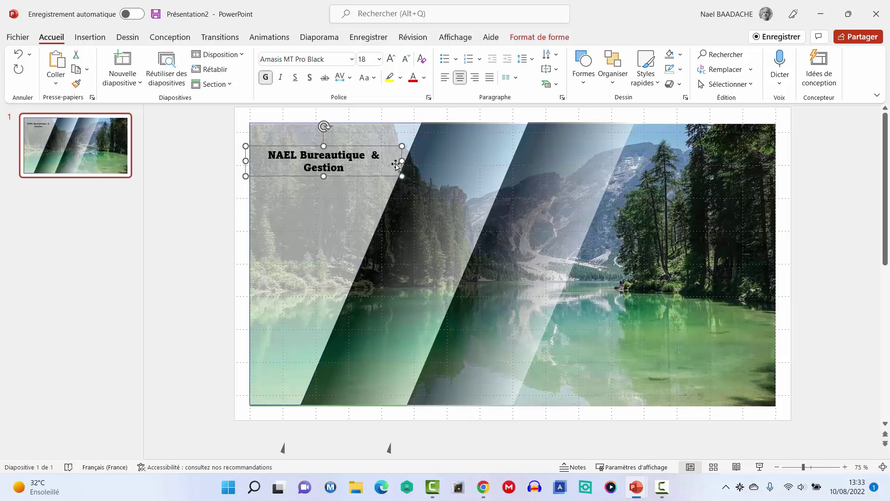
{"action": "left_click", "coordinate": [310, 221]}
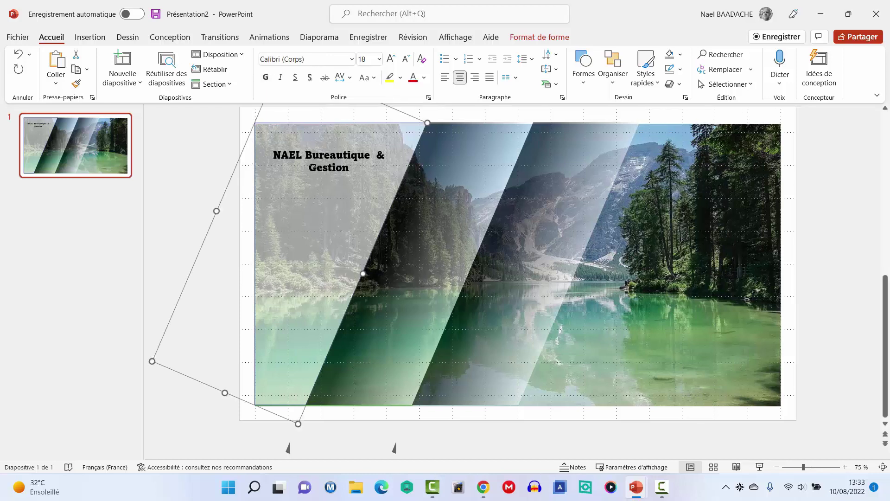
{"action": "key", "text": "F10"}
{"action": "left_click", "coordinate": [189, 165]}
Insert the Naël.png logo picture from the Desktop (Bureau) folder.
{"action": "left_click", "coordinate": [83, 38]}
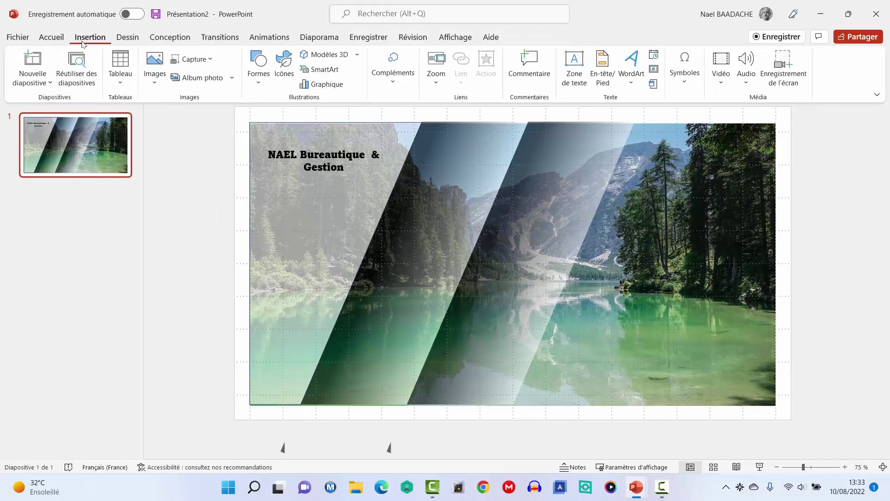
{"action": "left_click", "coordinate": [154, 84]}
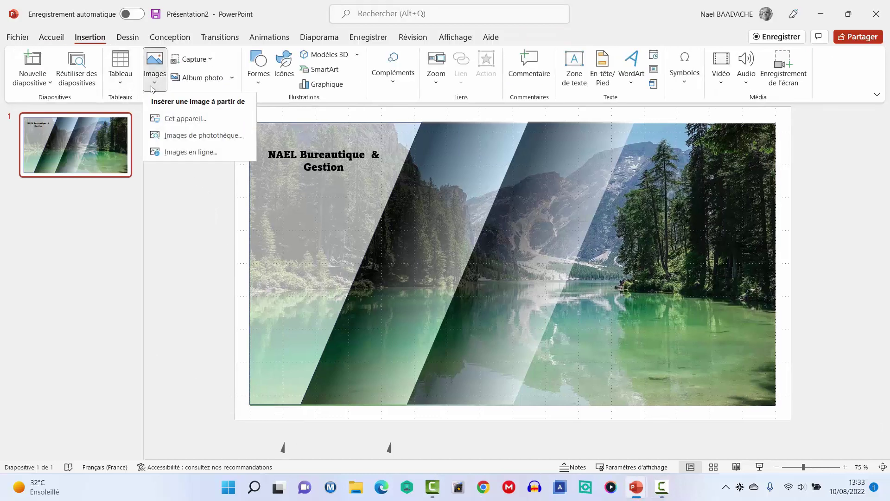
{"action": "left_click", "coordinate": [178, 120]}
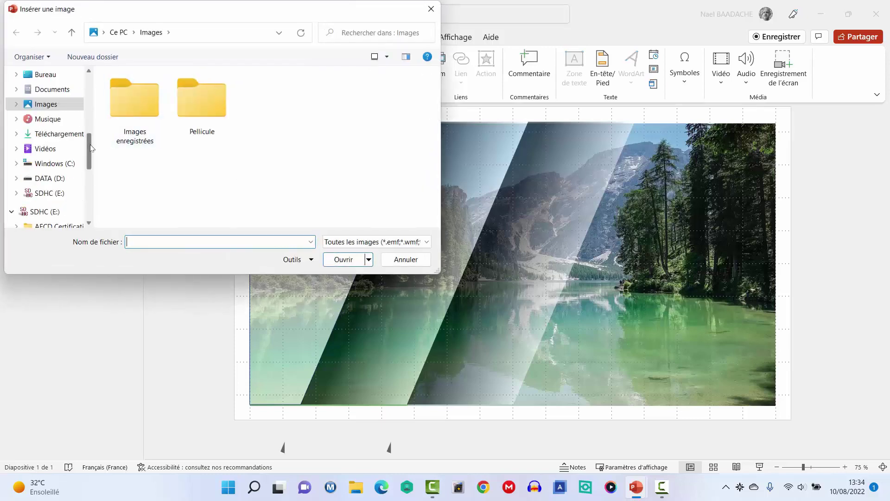
{"action": "scroll", "coordinate": [91, 148], "scroll_direction": "up", "scroll_amount": 5}
{"action": "left_click", "coordinate": [60, 93]}
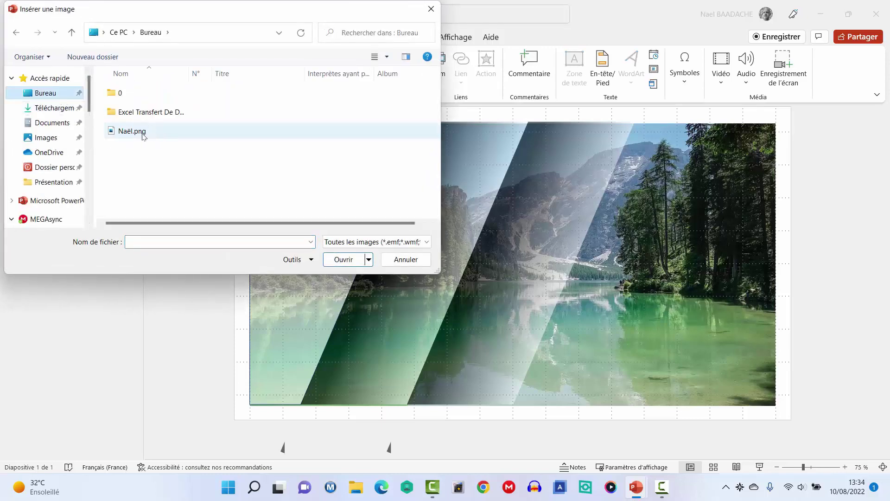
{"action": "double_click", "coordinate": [143, 134]}
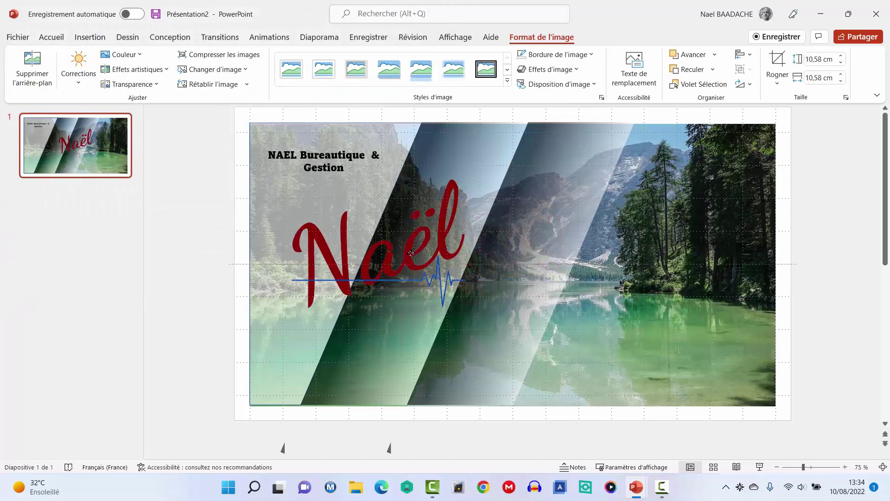
Shrink the Naël logo to 5.53 cm and place it just below the title.
{"action": "mouse_move", "coordinate": [467, 177]}
{"action": "left_mouse_down"}
{"action": "mouse_move", "coordinate": [354, 253]}
{"action": "mouse_move", "coordinate": [384, 258]}
{"action": "left_mouse_up"}
{"action": "left_click_drag", "start_coordinate": [339, 307], "coordinate": [314, 227]}
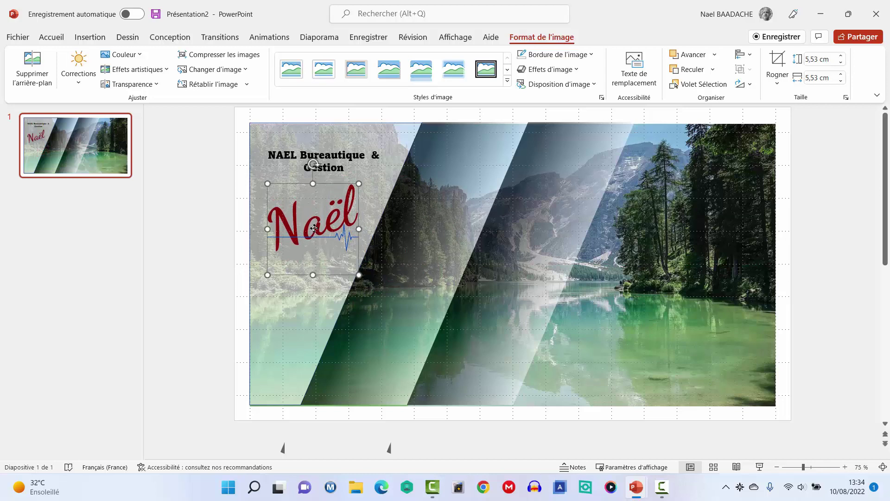
{"action": "key", "text": "F10"}
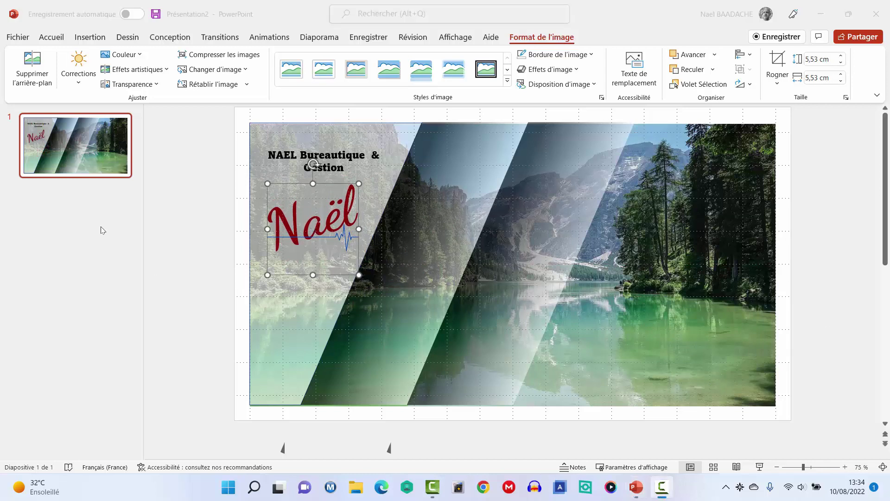
{"action": "left_click", "coordinate": [83, 159]}
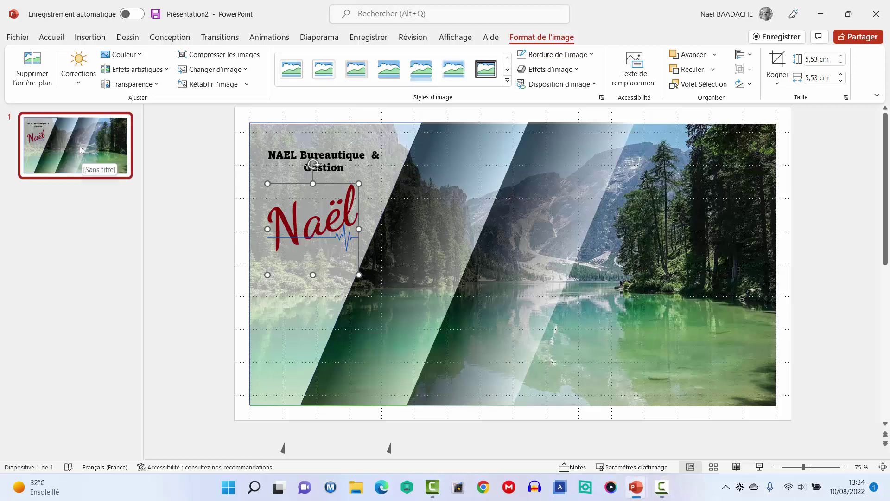
Duplicate the lake slide, then return to slide 1.
{"action": "right_click", "coordinate": [81, 149]}
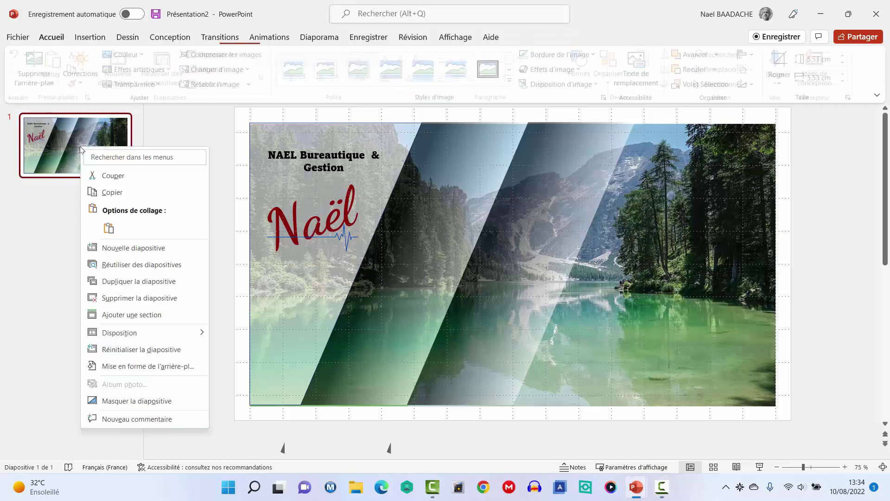
{"action": "left_click", "coordinate": [110, 282]}
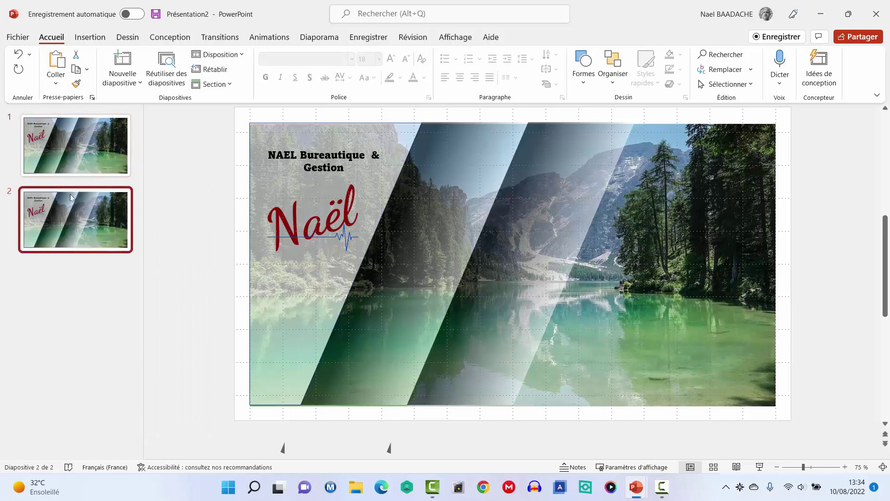
{"action": "left_click", "coordinate": [71, 149]}
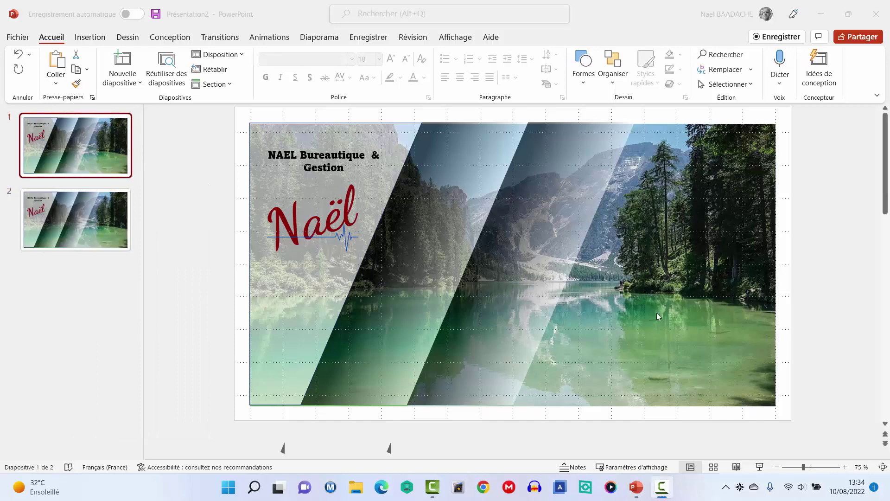
Recrop slide 1's lake photo with Rogner > Ajuster and enlarge it to fill the slide.
{"action": "scroll", "coordinate": [657, 316], "scroll_direction": "down", "scroll_amount": 3, "text": "ctrl"}
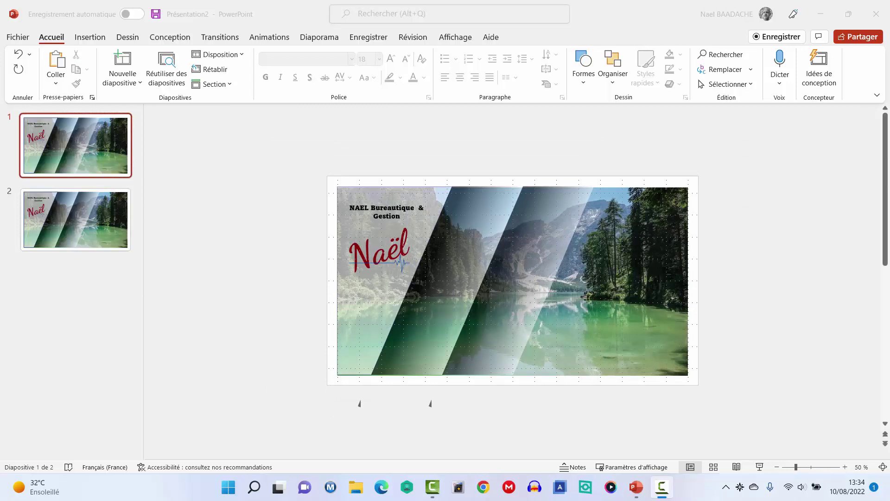
{"action": "left_click", "coordinate": [663, 193]}
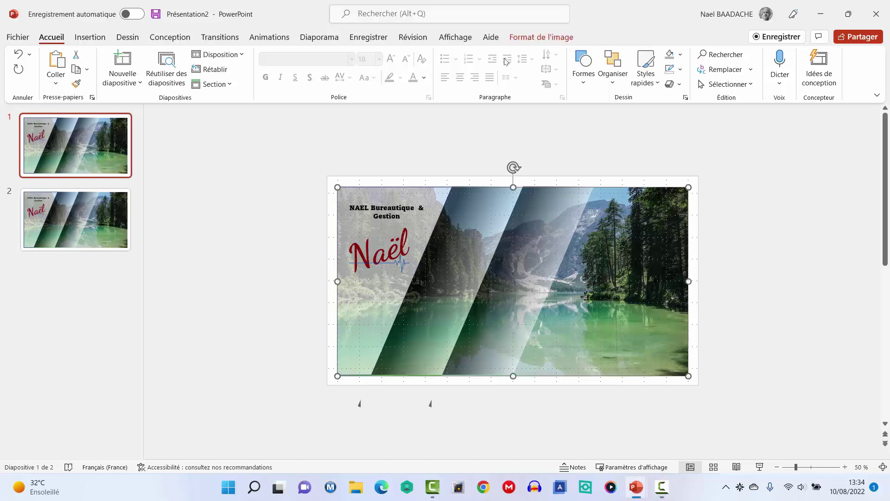
{"action": "left_click", "coordinate": [518, 38]}
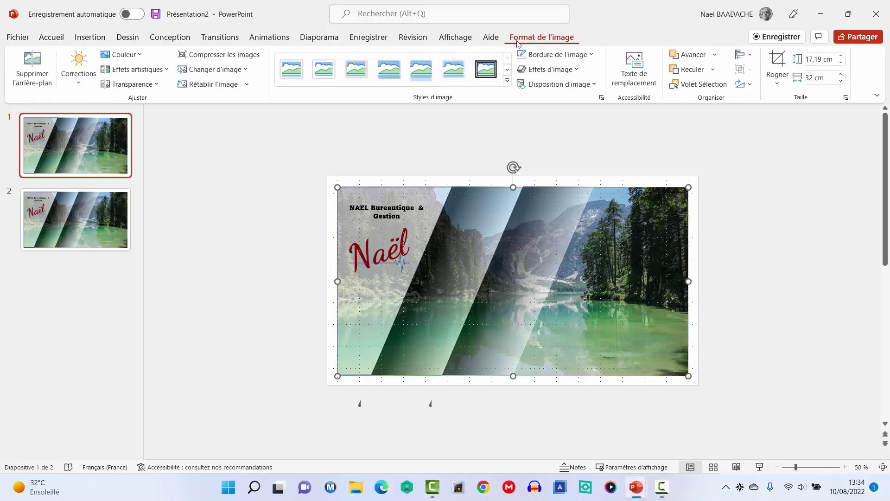
{"action": "left_click", "coordinate": [778, 88]}
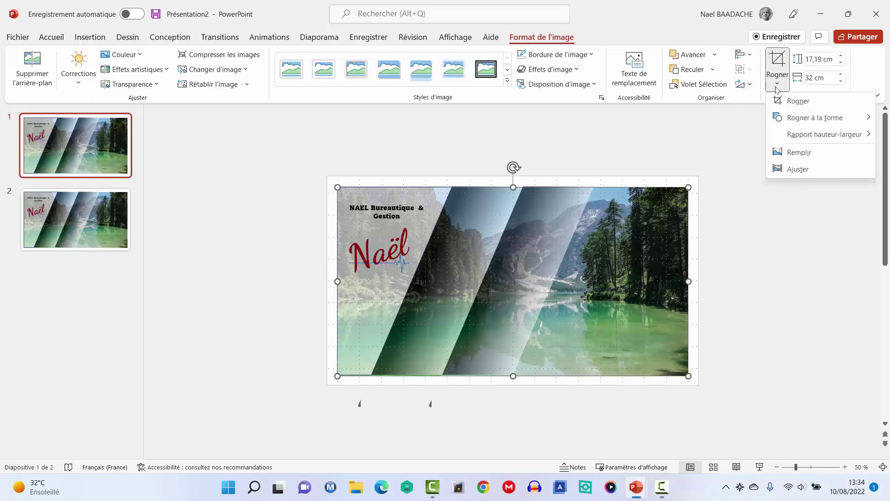
{"action": "left_click", "coordinate": [798, 170]}
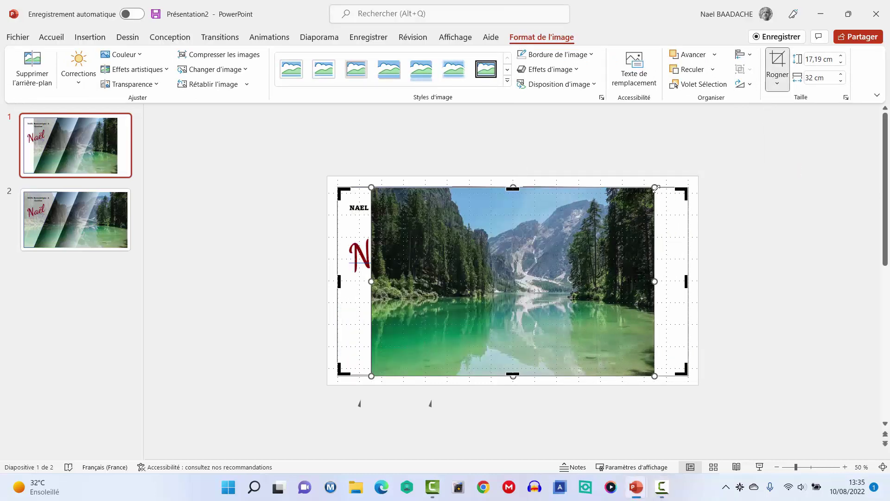
{"action": "left_click_drag", "start_coordinate": [655, 188], "coordinate": [795, 157]}
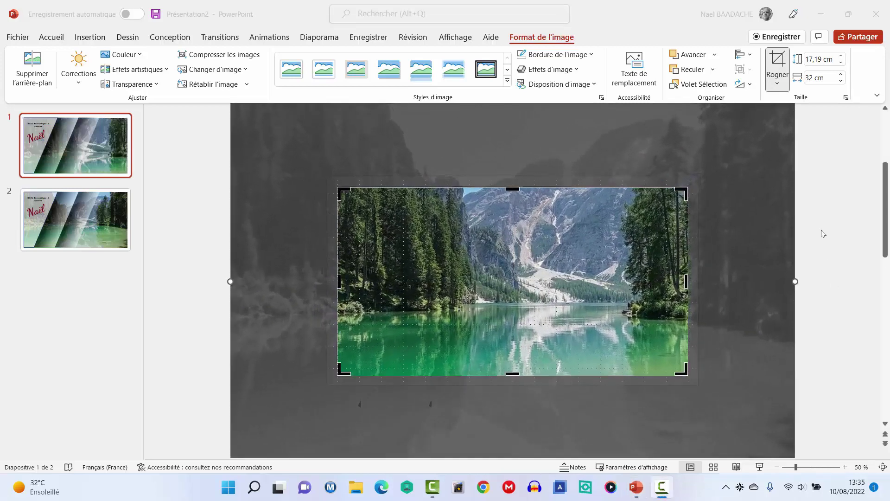
{"action": "left_click", "coordinate": [834, 196]}
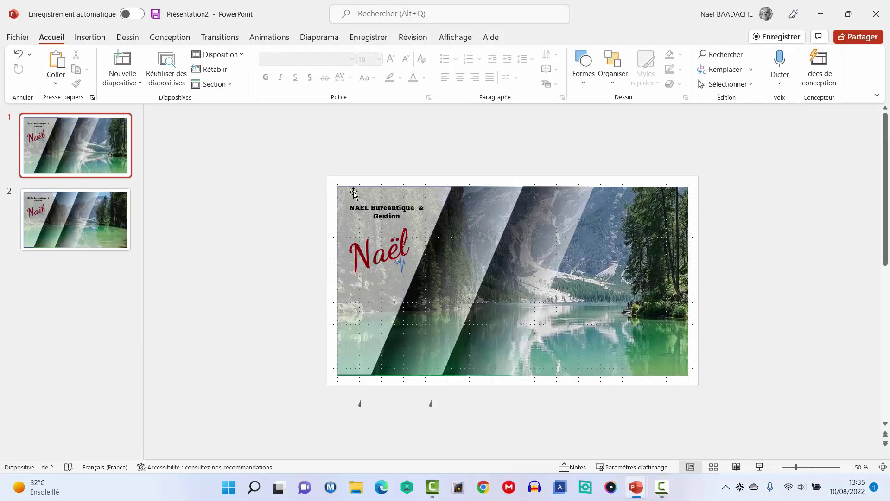
Select the three gradient bands on slide 1 and move them off the left edge.
{"action": "left_click", "coordinate": [372, 201]}
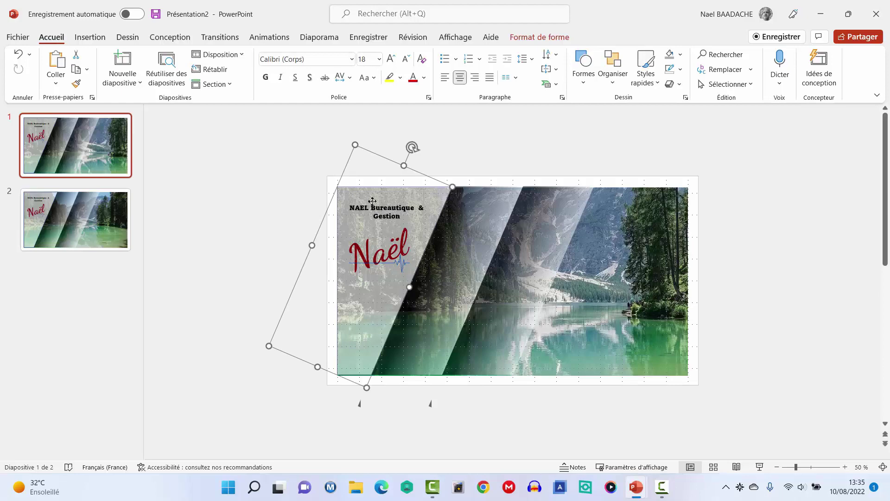
{"action": "key", "text": "ctrl+d"}
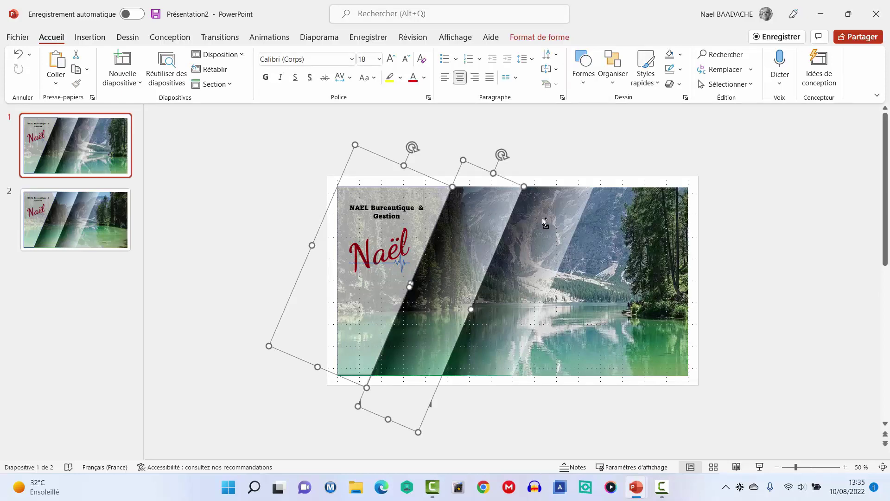
{"action": "key", "text": "ctrl+d"}
{"action": "left_click_drag", "start_coordinate": [558, 223], "coordinate": [300, 222]}
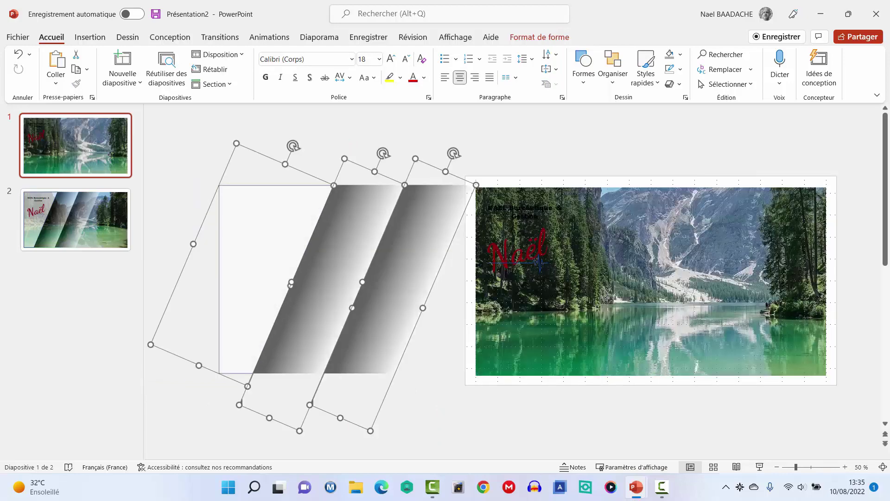
Move the NAEL Bureautique & Gestion title and Naël logo off-slide onto the bands.
{"action": "left_click", "coordinate": [491, 214]}
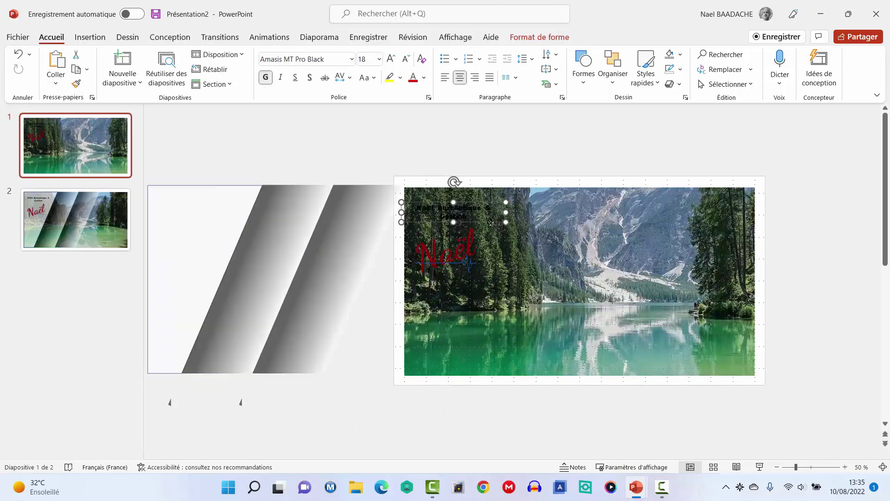
{"action": "left_click", "coordinate": [464, 253], "text": "shift"}
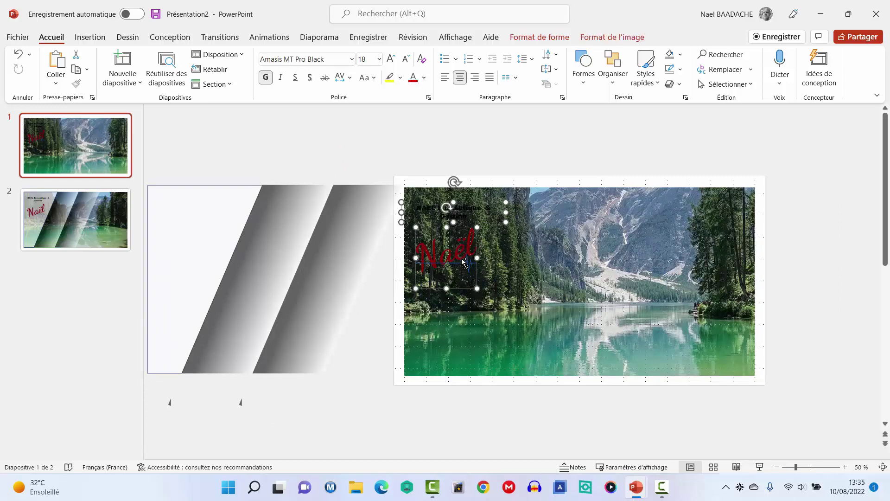
{"action": "left_click", "coordinate": [462, 290]}
{"action": "left_click_drag", "start_coordinate": [463, 289], "coordinate": [354, 286]}
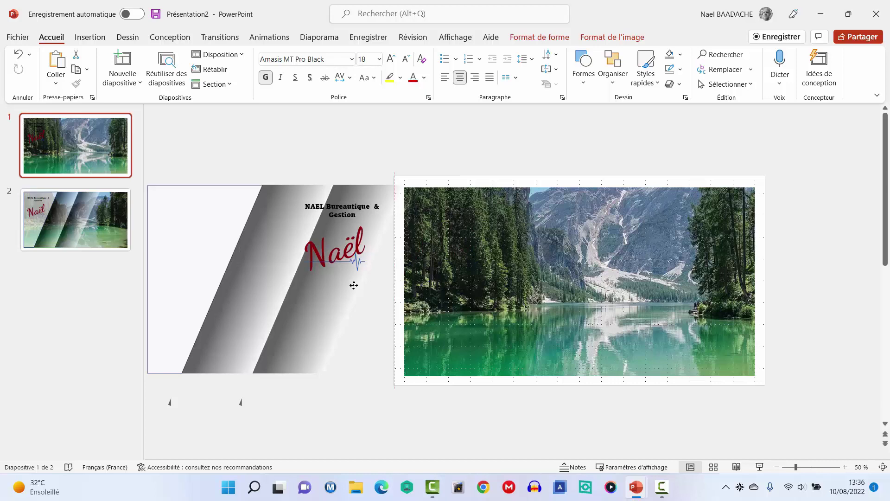
{"action": "left_click", "coordinate": [81, 223]}
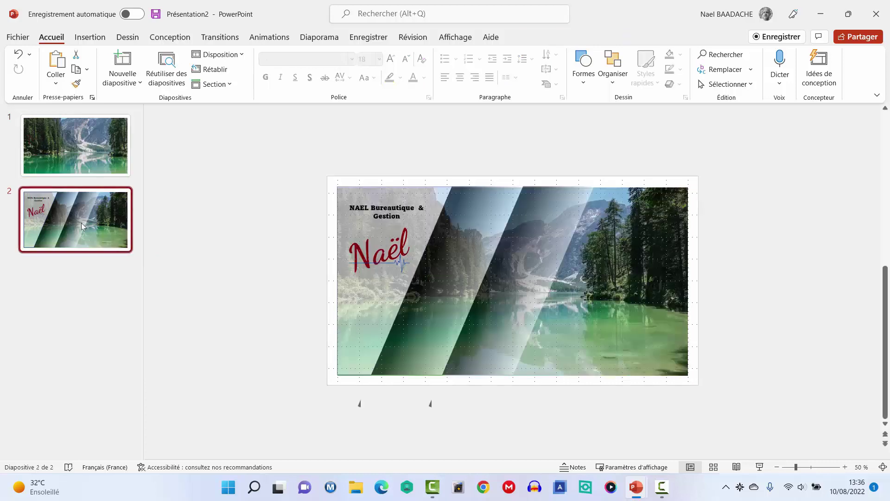
Give slide 2 the Morphose transition and start the slideshow from slide 1.
{"action": "left_click", "coordinate": [216, 37]}
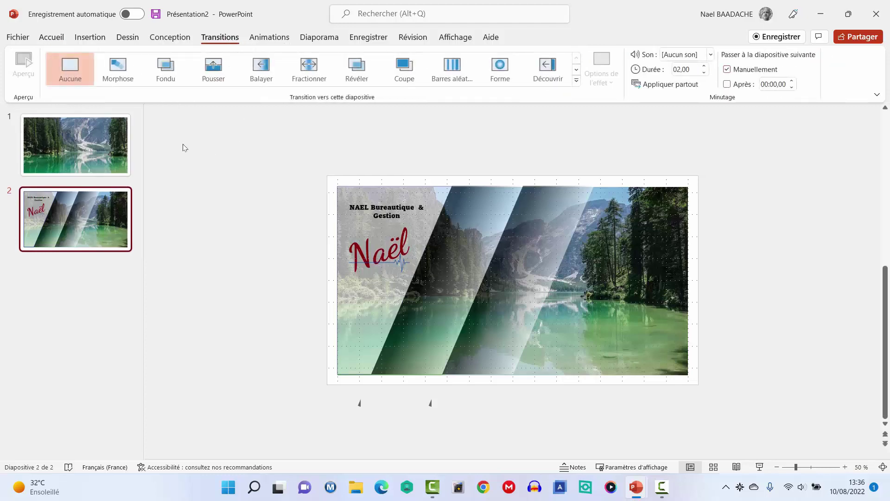
{"action": "left_click", "coordinate": [115, 67]}
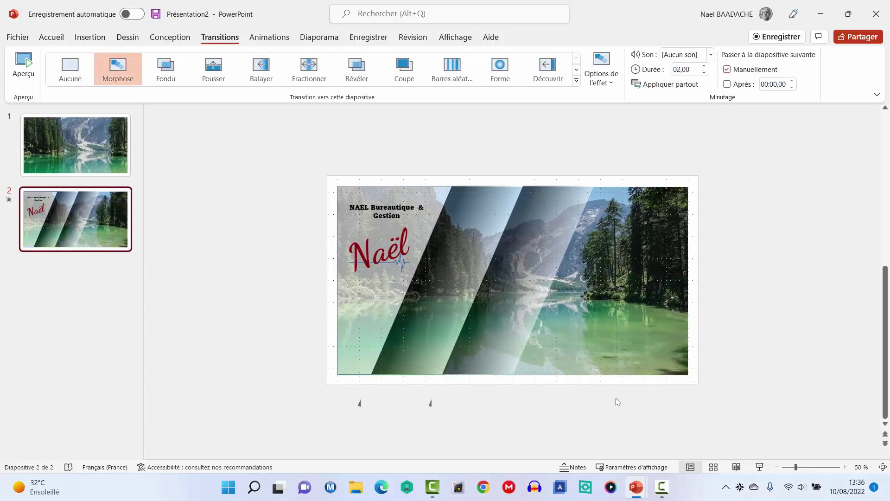
{"action": "left_click", "coordinate": [80, 144]}
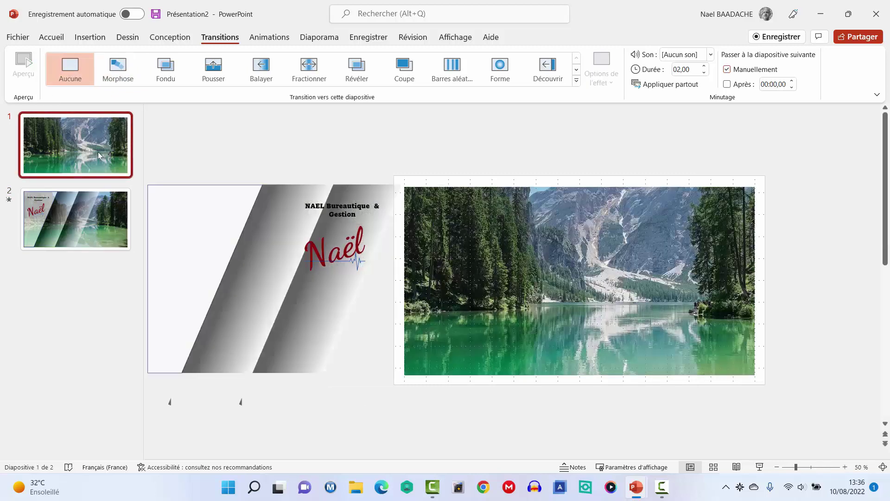
{"action": "left_click", "coordinate": [760, 467]}
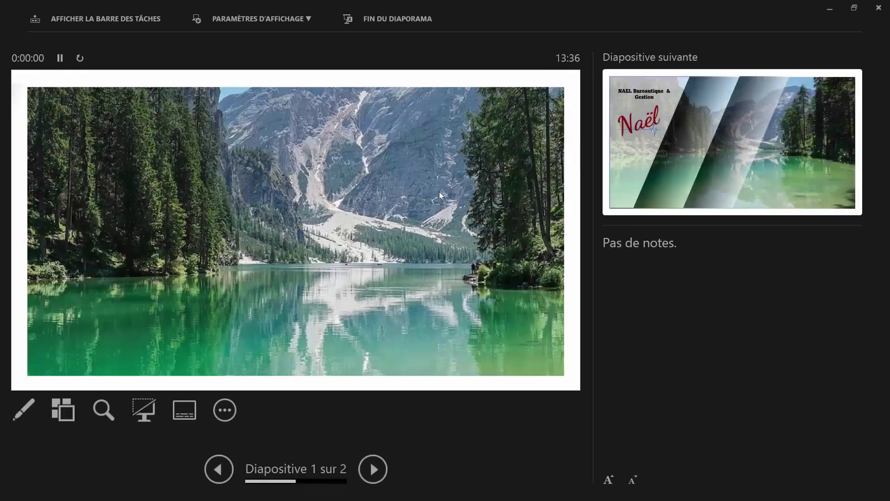
Switch from Presenter View to full-screen slideshow, watch the lake-to-title morph, then exit.
{"action": "left_click", "coordinate": [236, 20]}
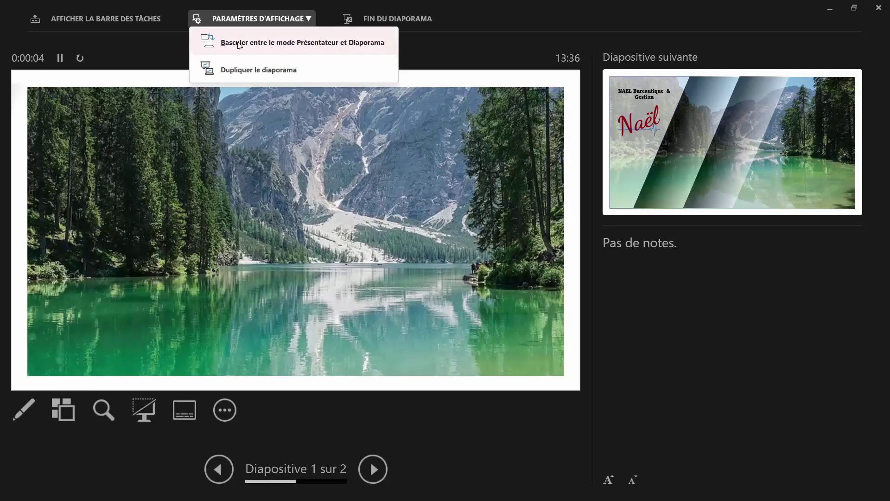
{"action": "left_click", "coordinate": [238, 43]}
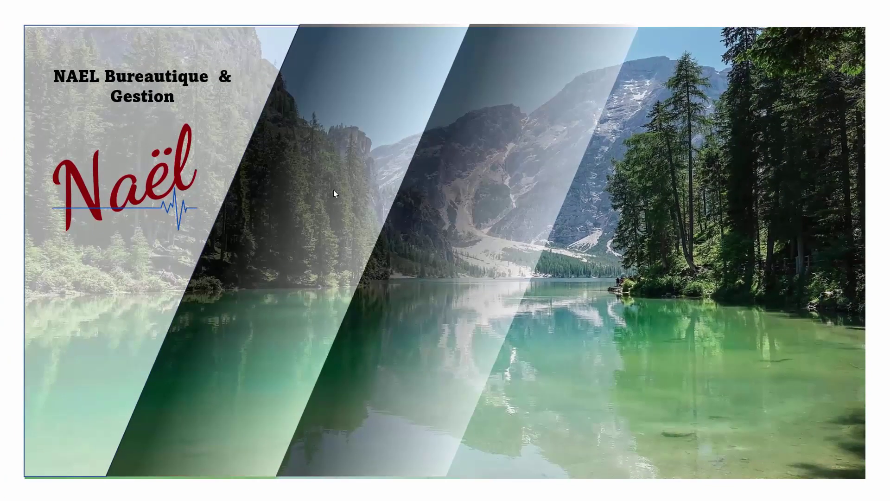
{"action": "key", "text": "Escape"}
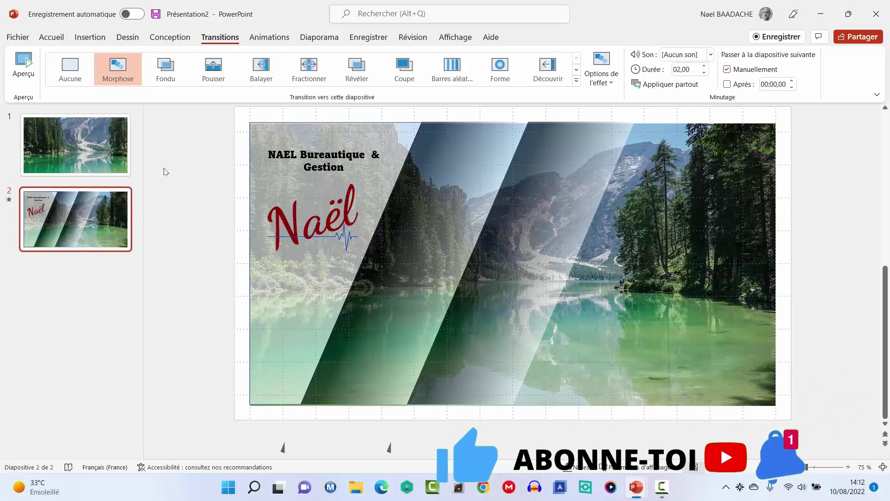
{"action": "left_click", "coordinate": [18, 37]}
{"action": "left_click", "coordinate": [35, 189]}
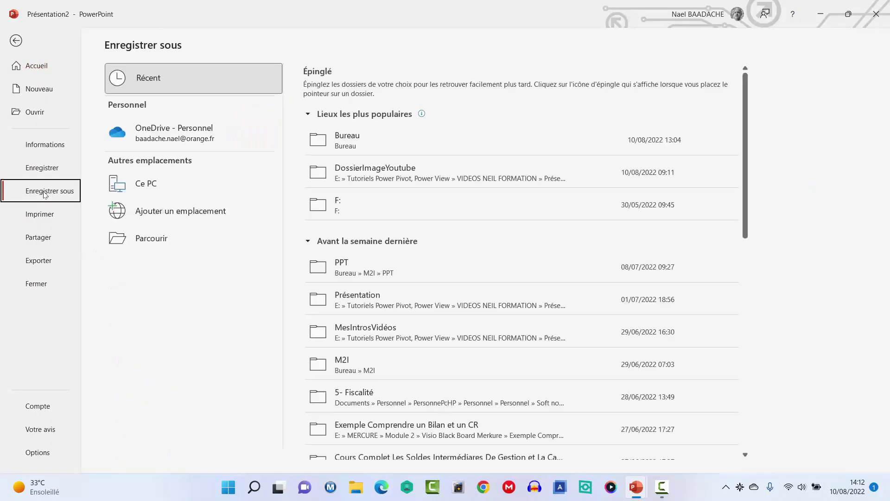
{"action": "double_click", "coordinate": [156, 187]}
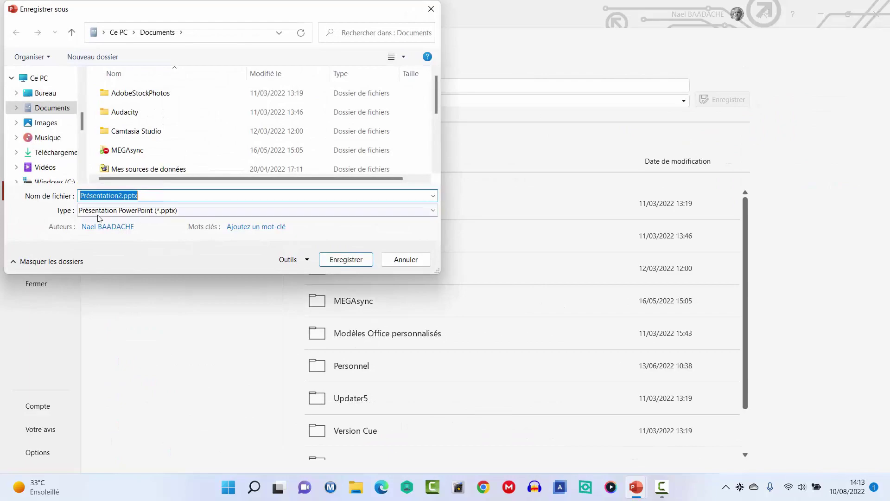
{"action": "left_click", "coordinate": [119, 210]}
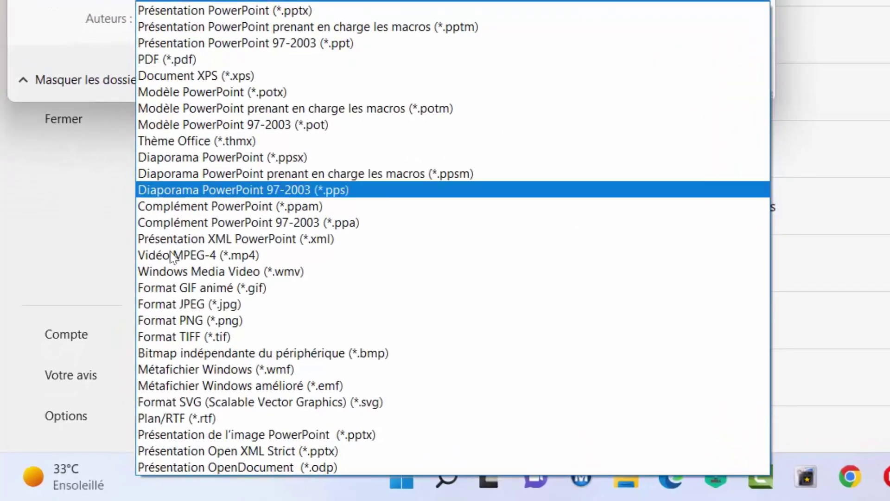
{"action": "left_click", "coordinate": [190, 304]}
{"action": "left_click", "coordinate": [632, 126]}
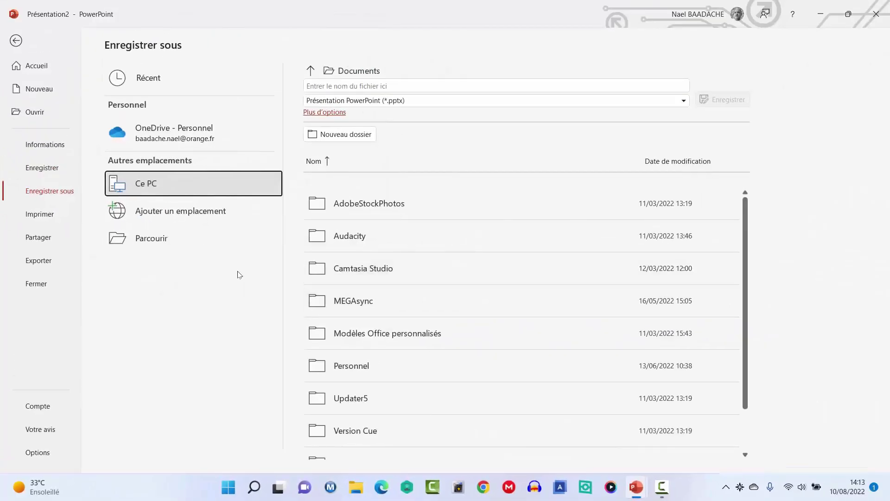
{"action": "left_click", "coordinate": [16, 41]}
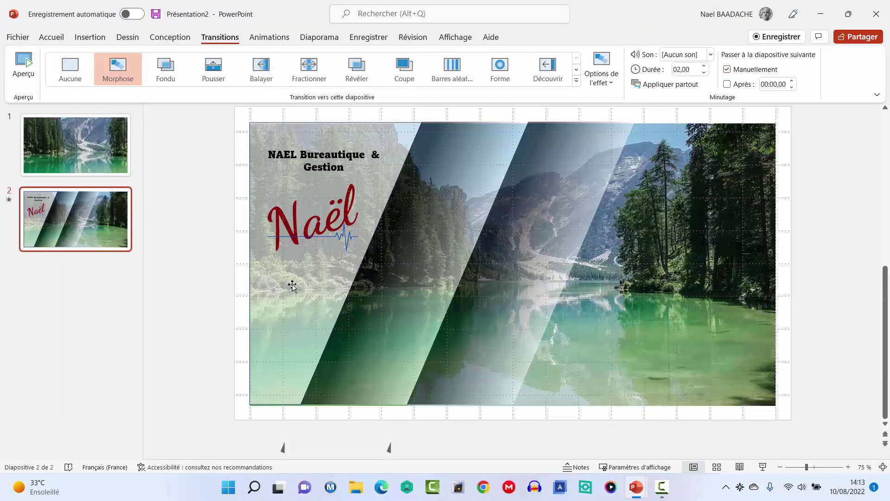